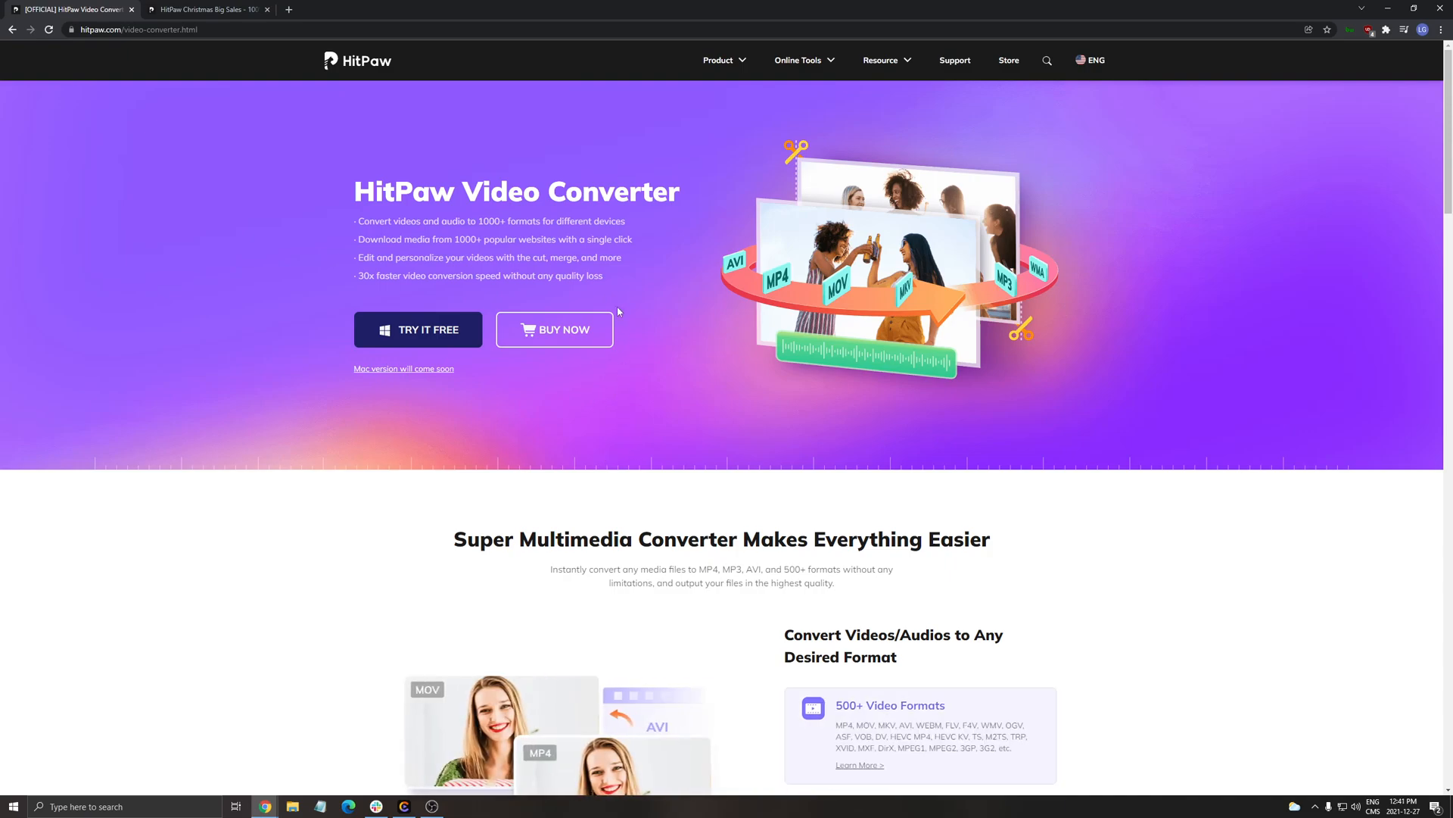
pyautogui.scroll(-1, 628, 429)
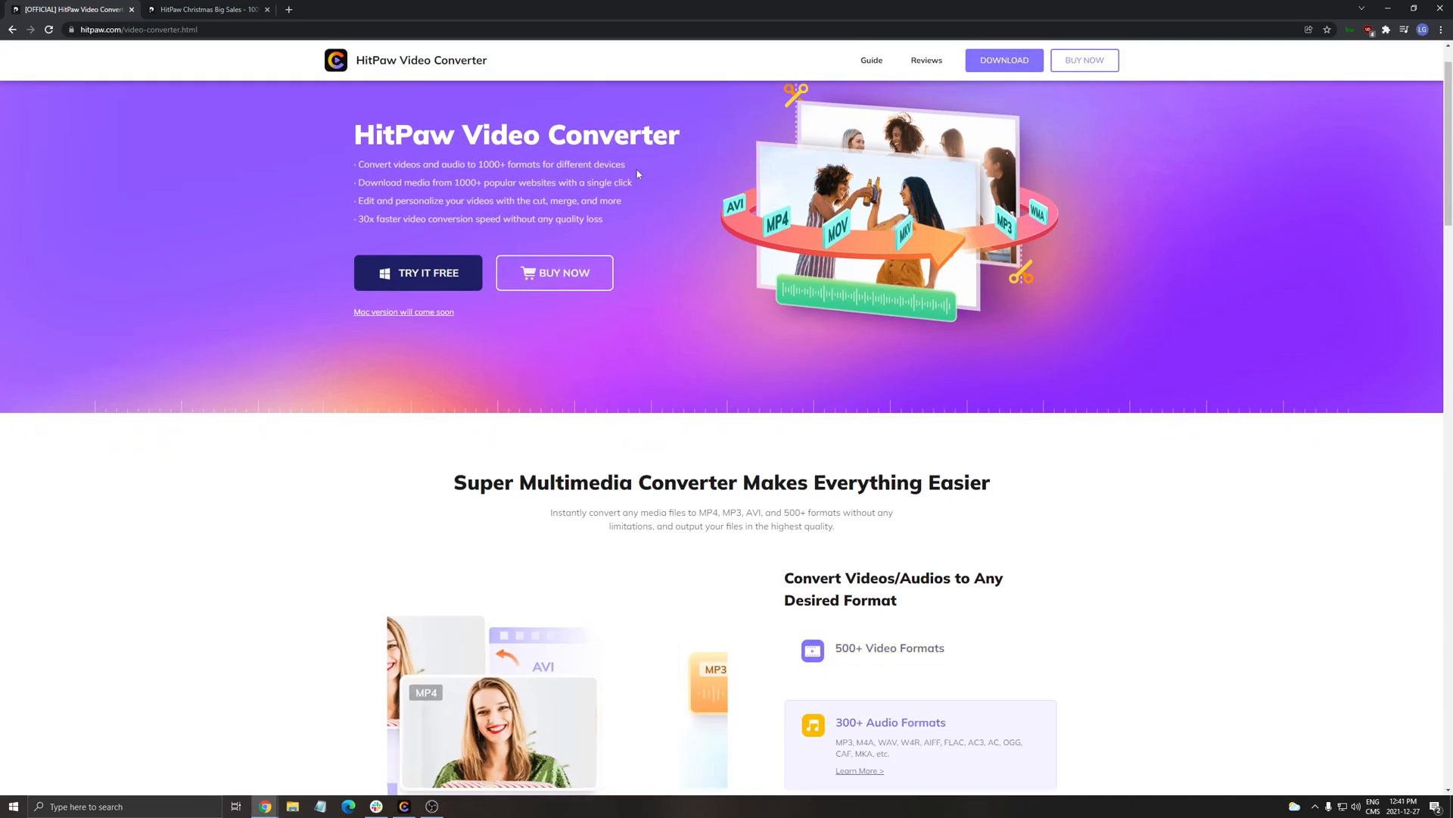
pyautogui.scroll(-1, 646, 382)
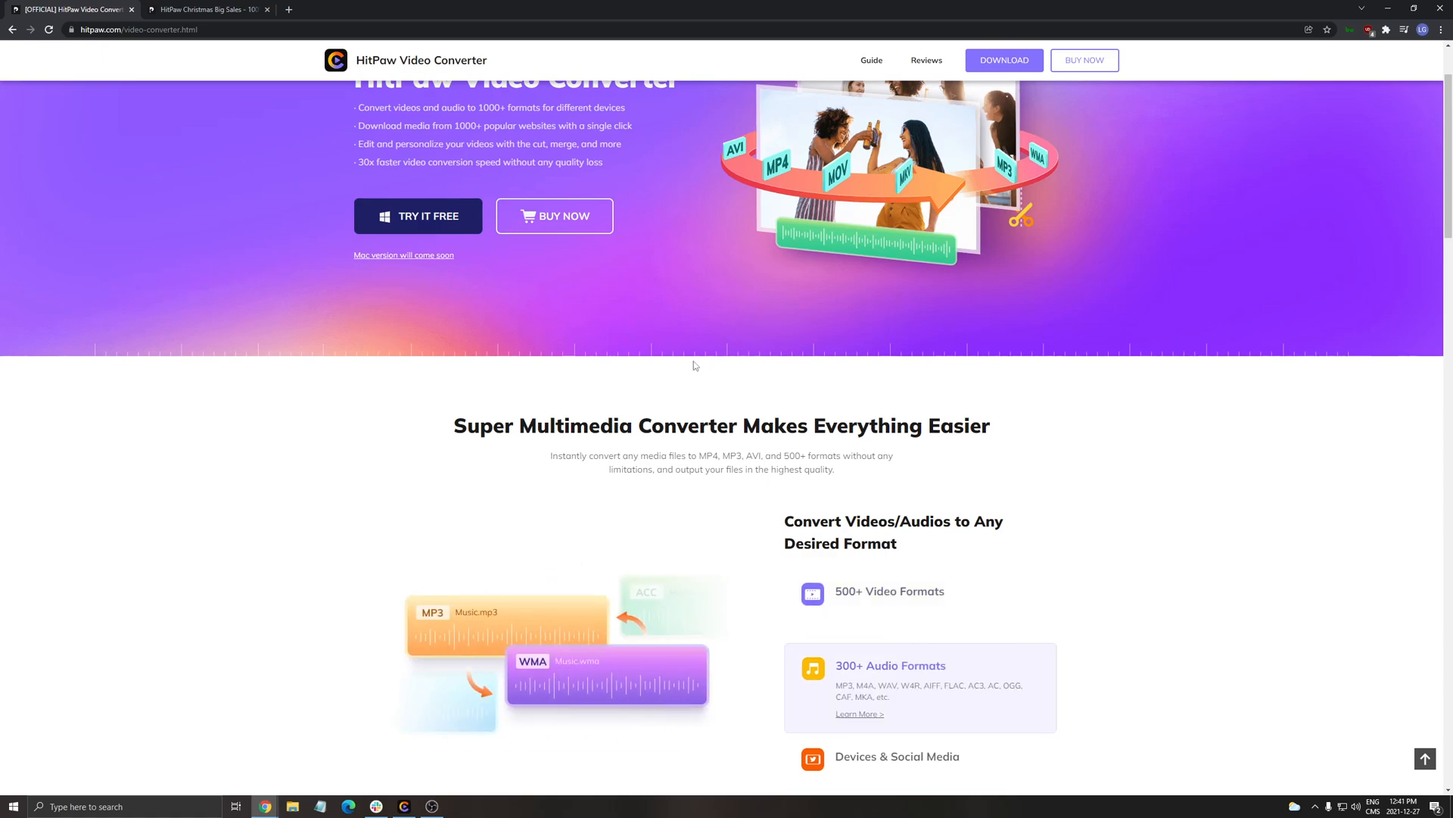
pyautogui.scroll(-1, 693, 362)
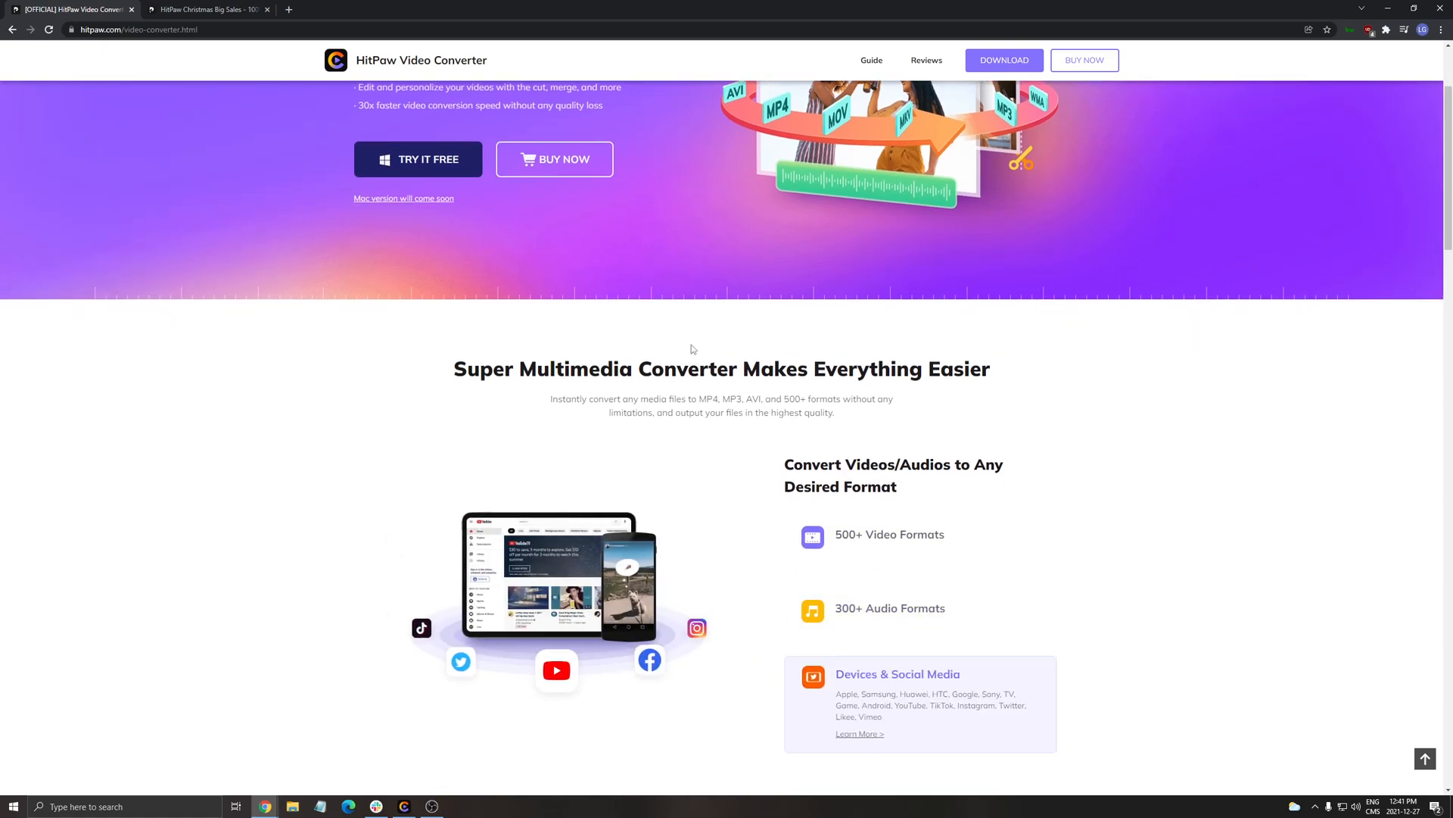
pyautogui.scroll(-1, 694, 345)
pyautogui.scroll(-1, 702, 346)
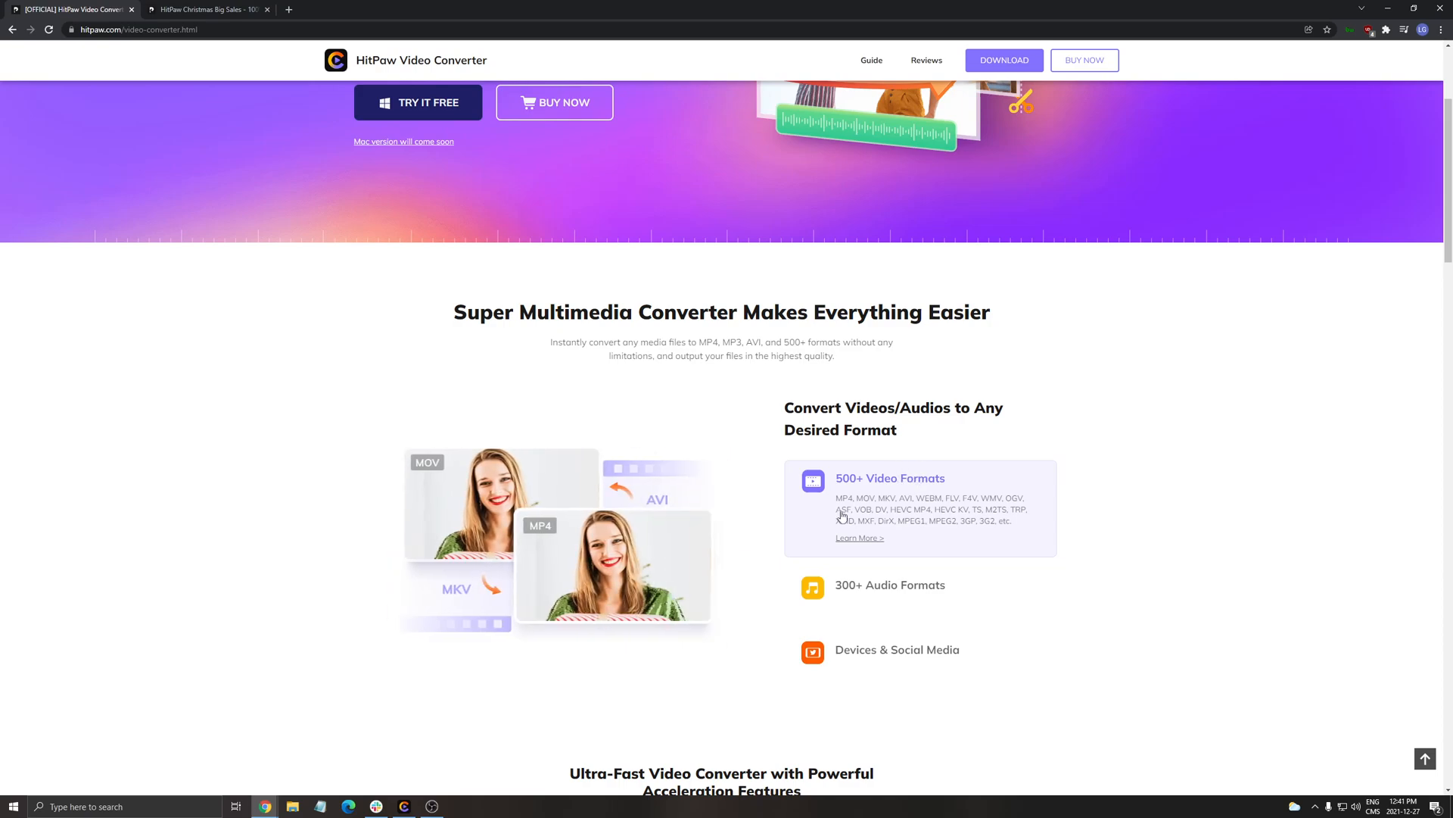
# Step: Run the hardware acceleration check from the main menu and dismiss its result dialog
pyautogui.click(1388, 8)
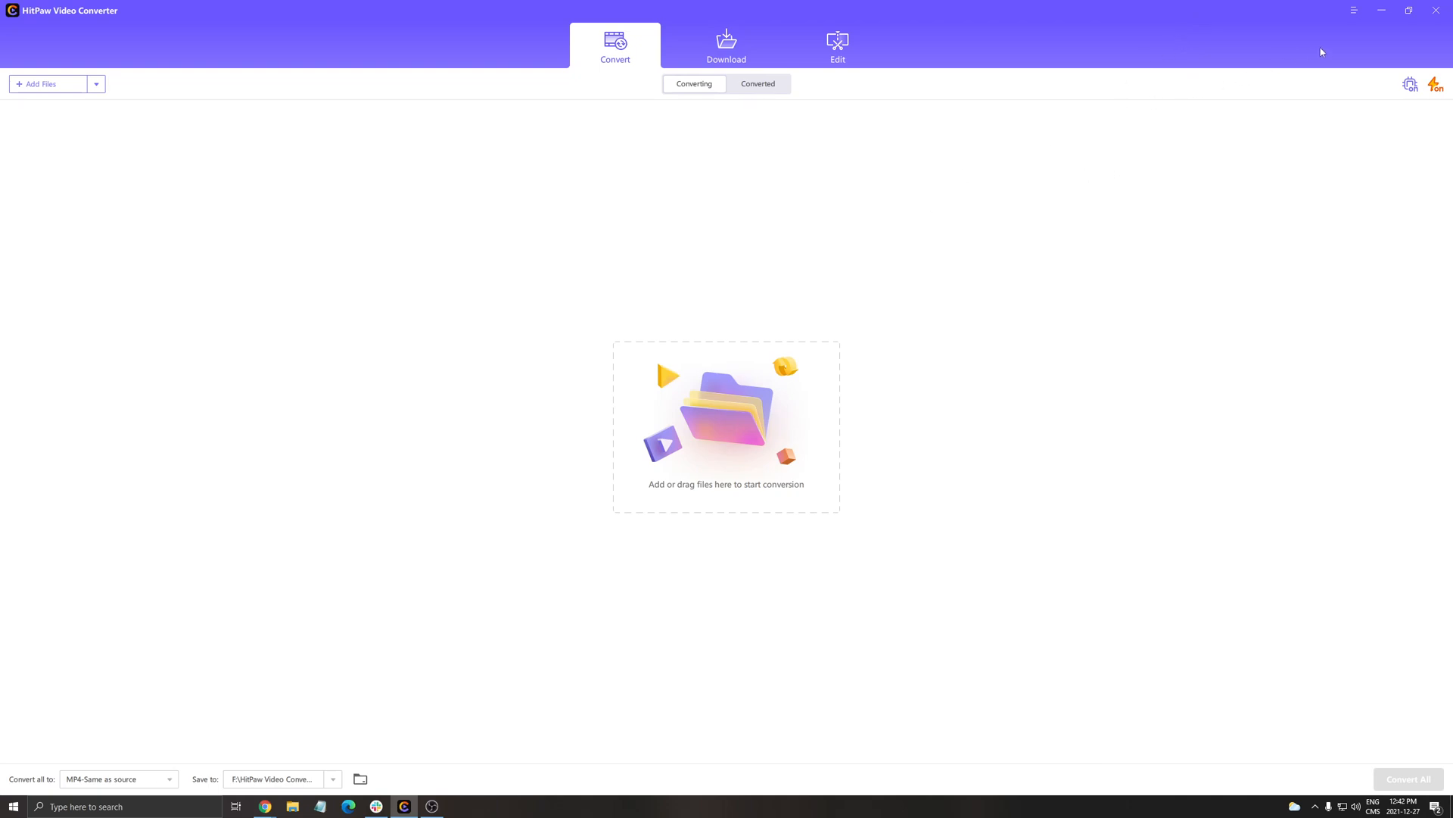
pyautogui.click(1354, 11)
pyautogui.click(1365, 44)
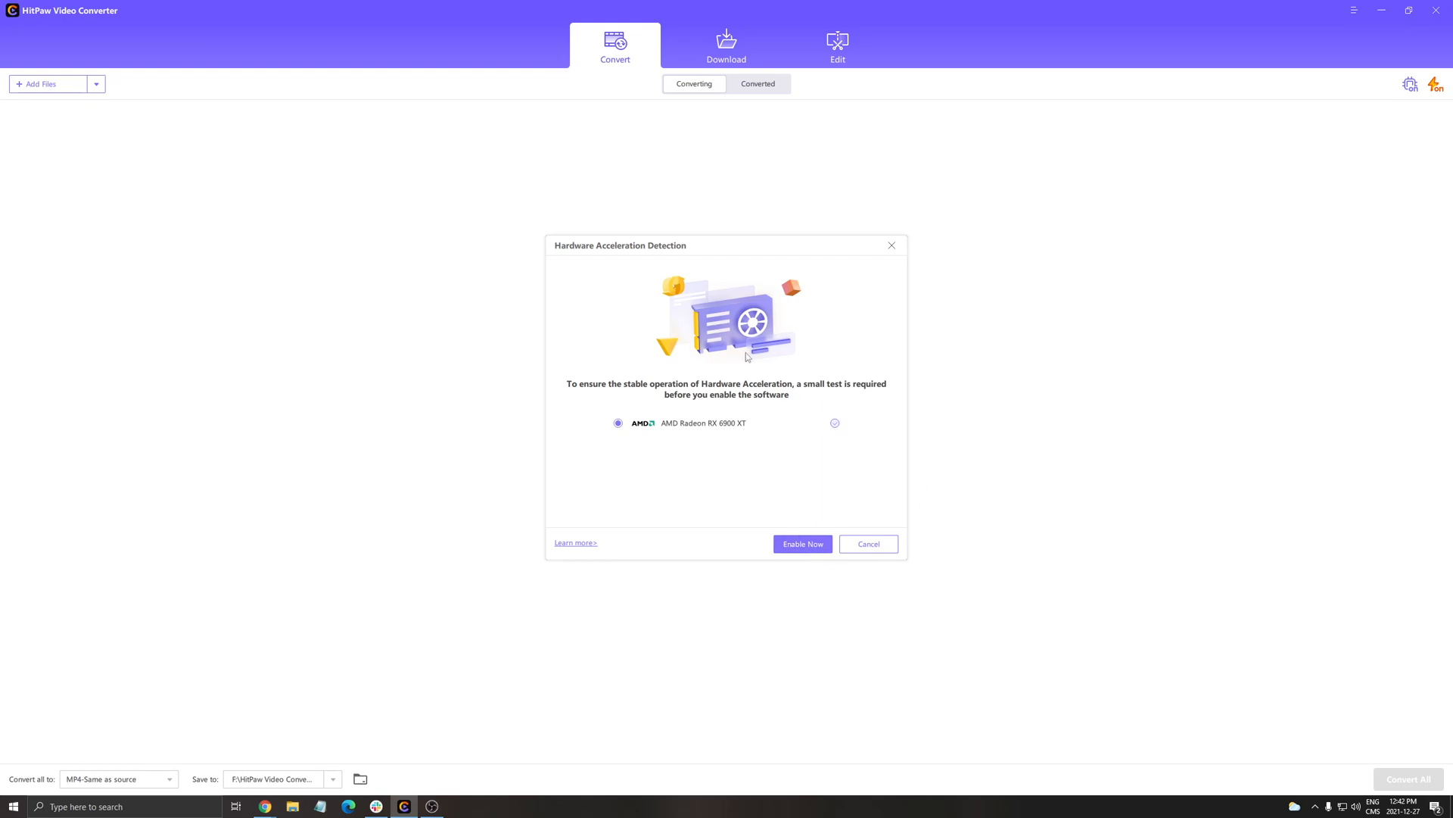
pyautogui.click(892, 247)
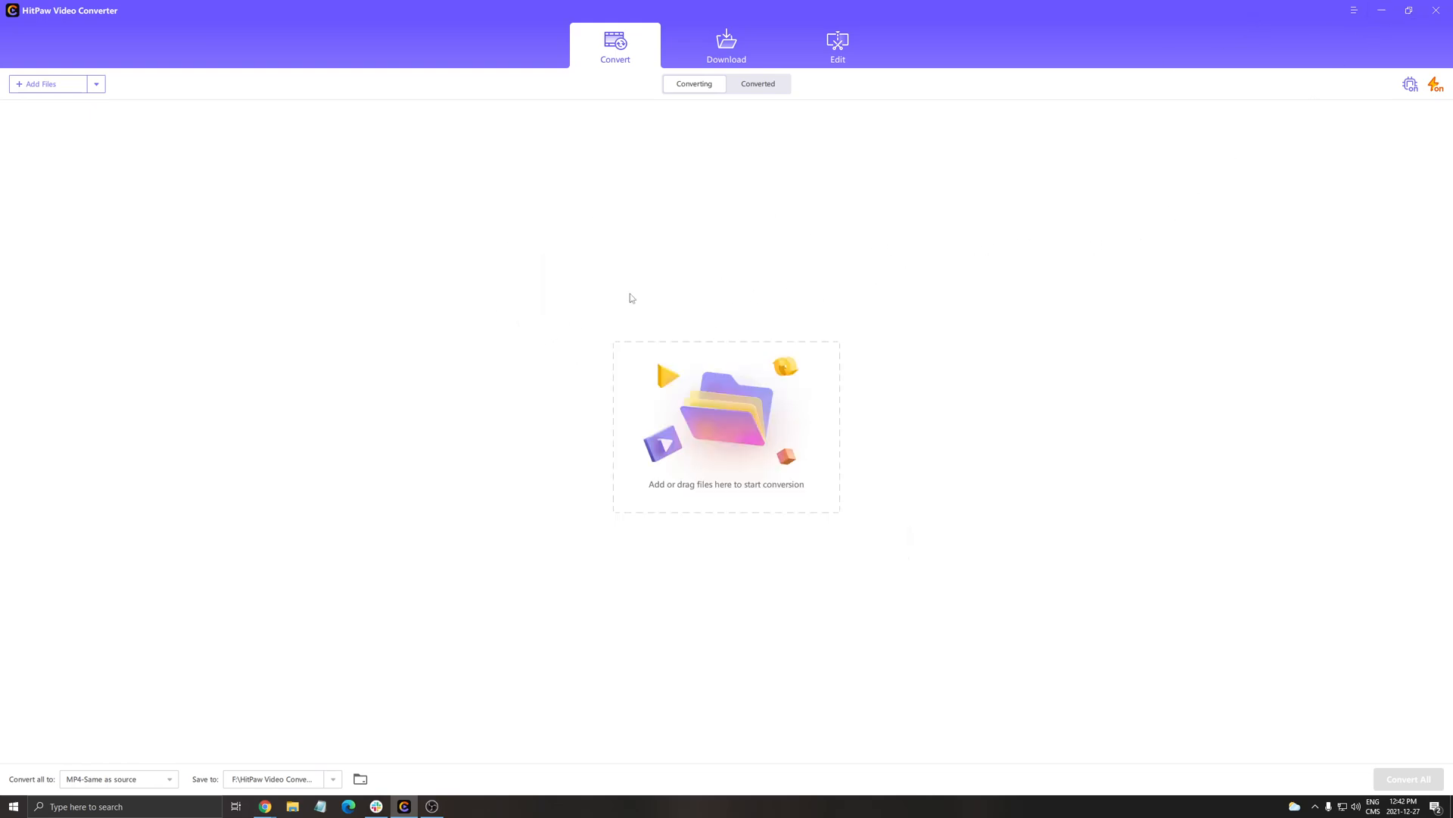
pyautogui.click(683, 343)
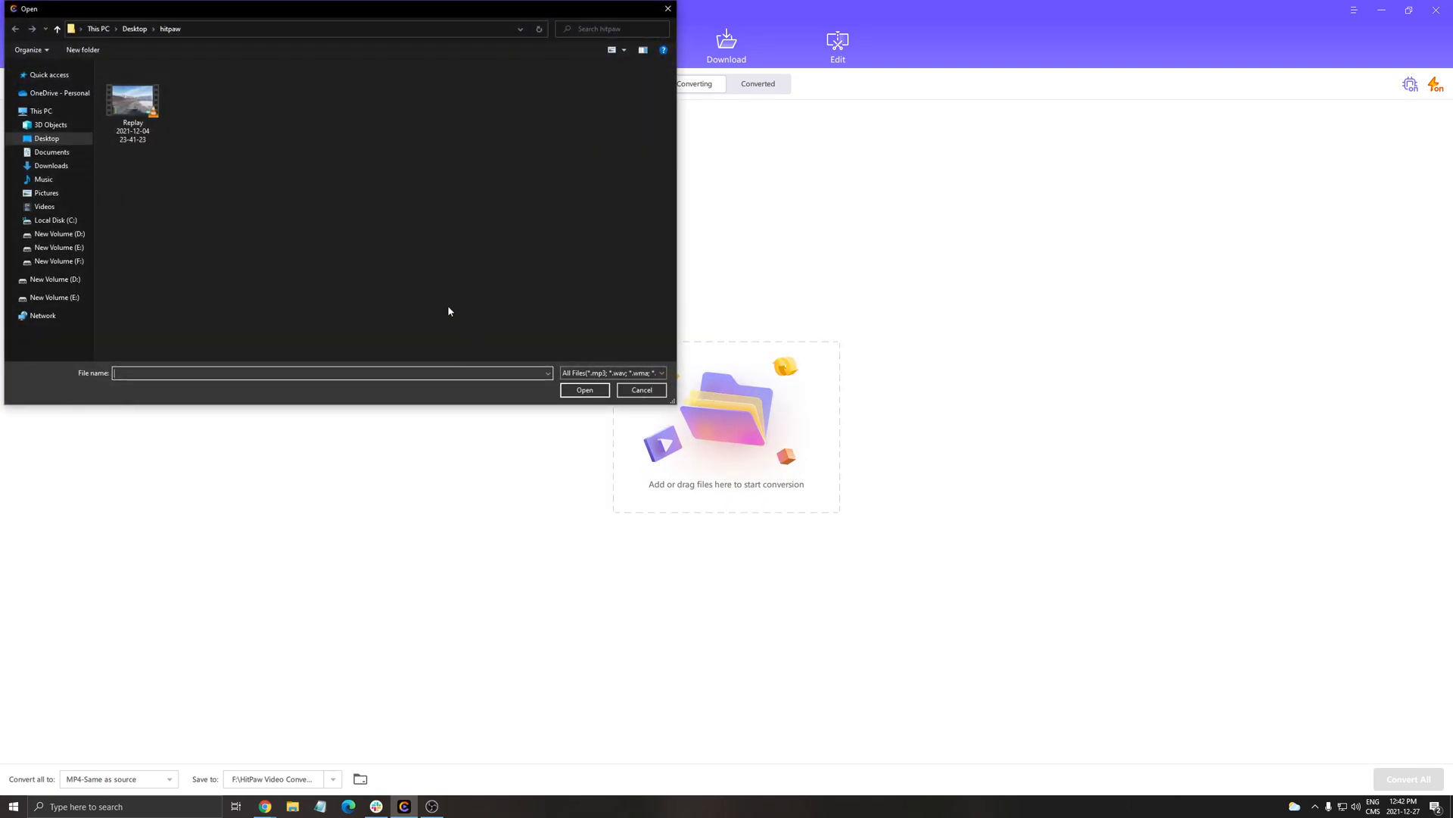
pyautogui.click(156, 128)
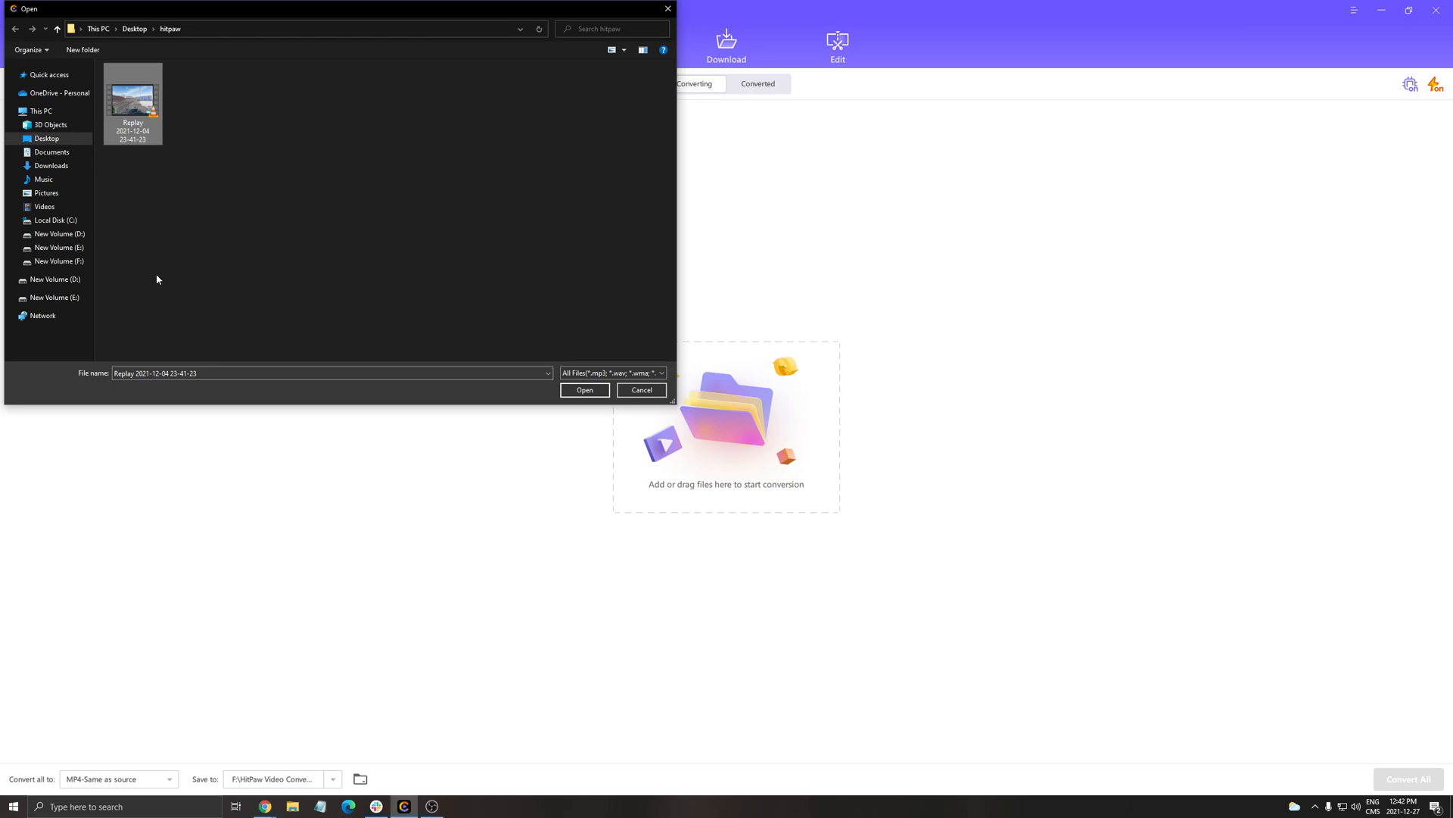
pyautogui.doubleClick(136, 114)
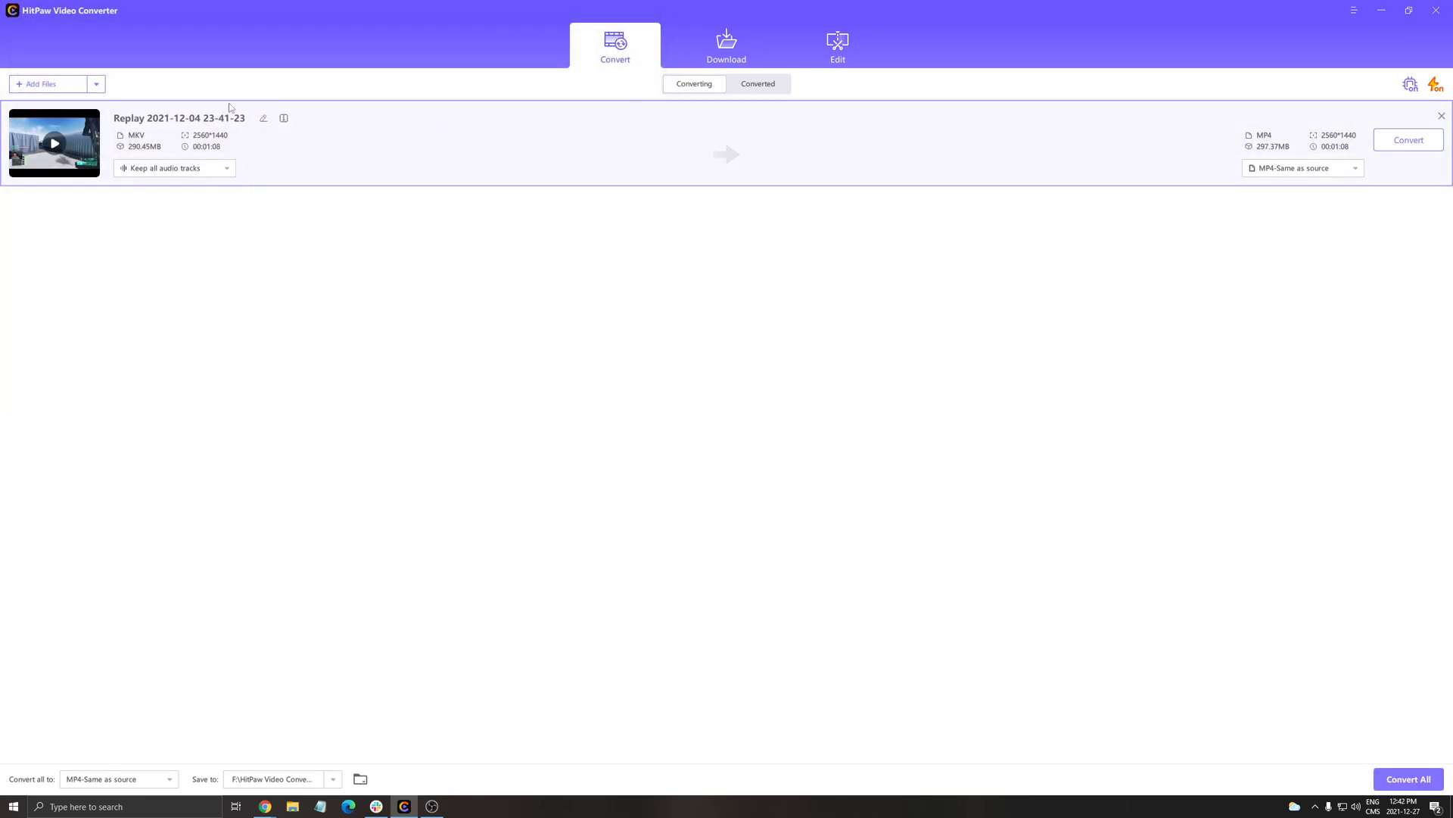
pyautogui.moveTo(726, 142)
pyautogui.click(171, 168)
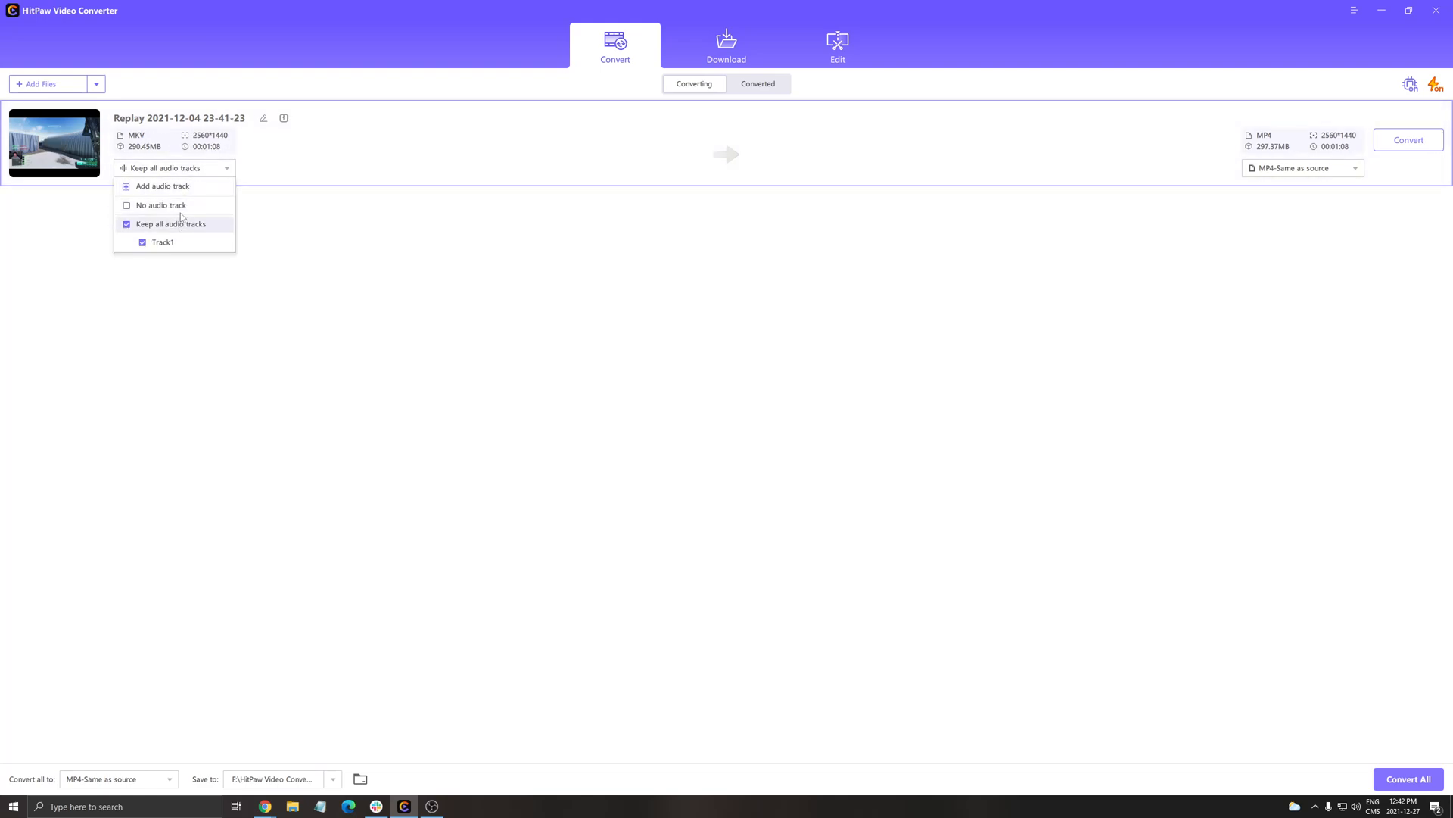
pyautogui.click(260, 205)
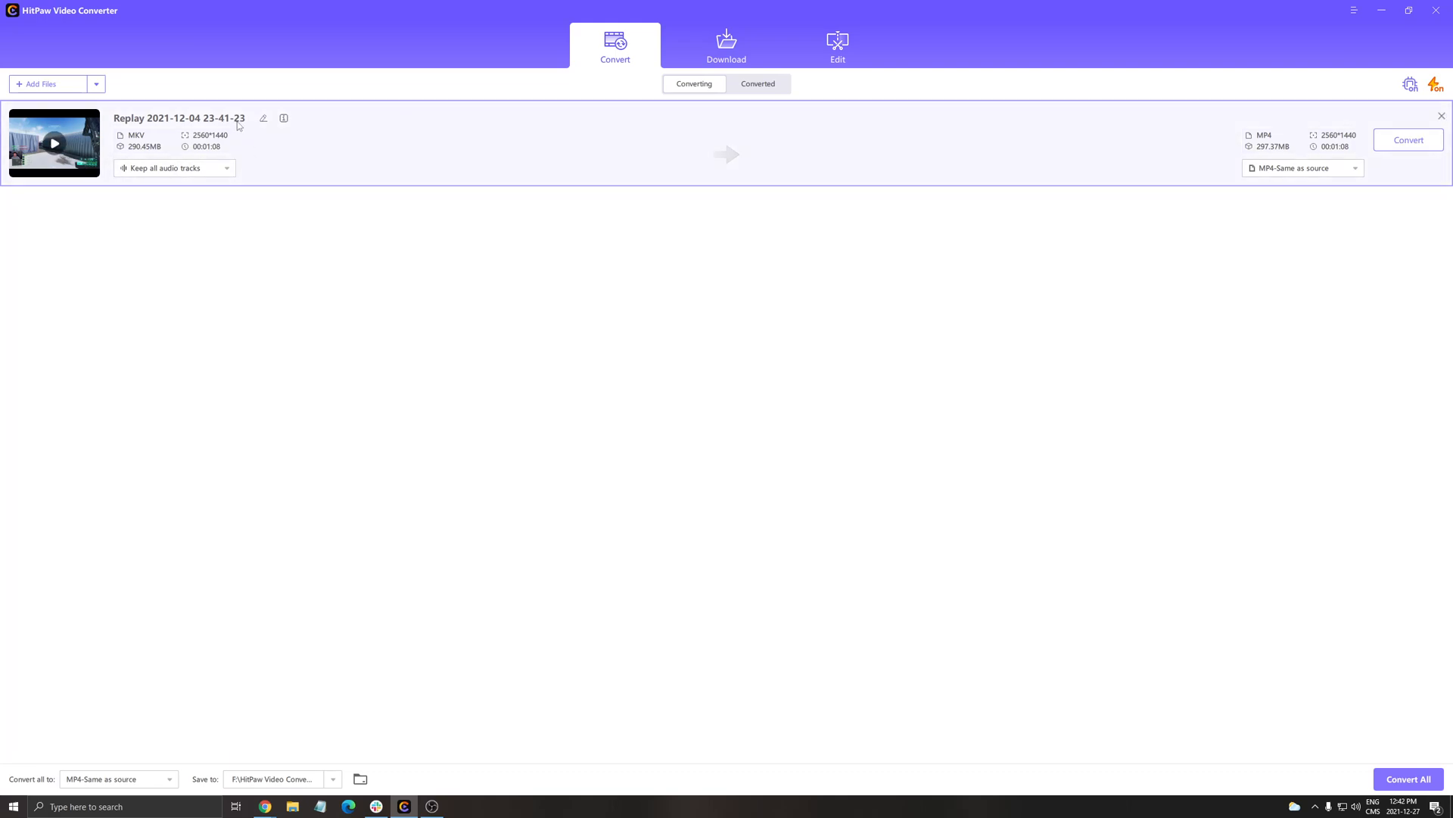
# Step: Browse the Video, Audio and Social Video presets, then keep MP4 same as source as output
pyautogui.click(1302, 168)
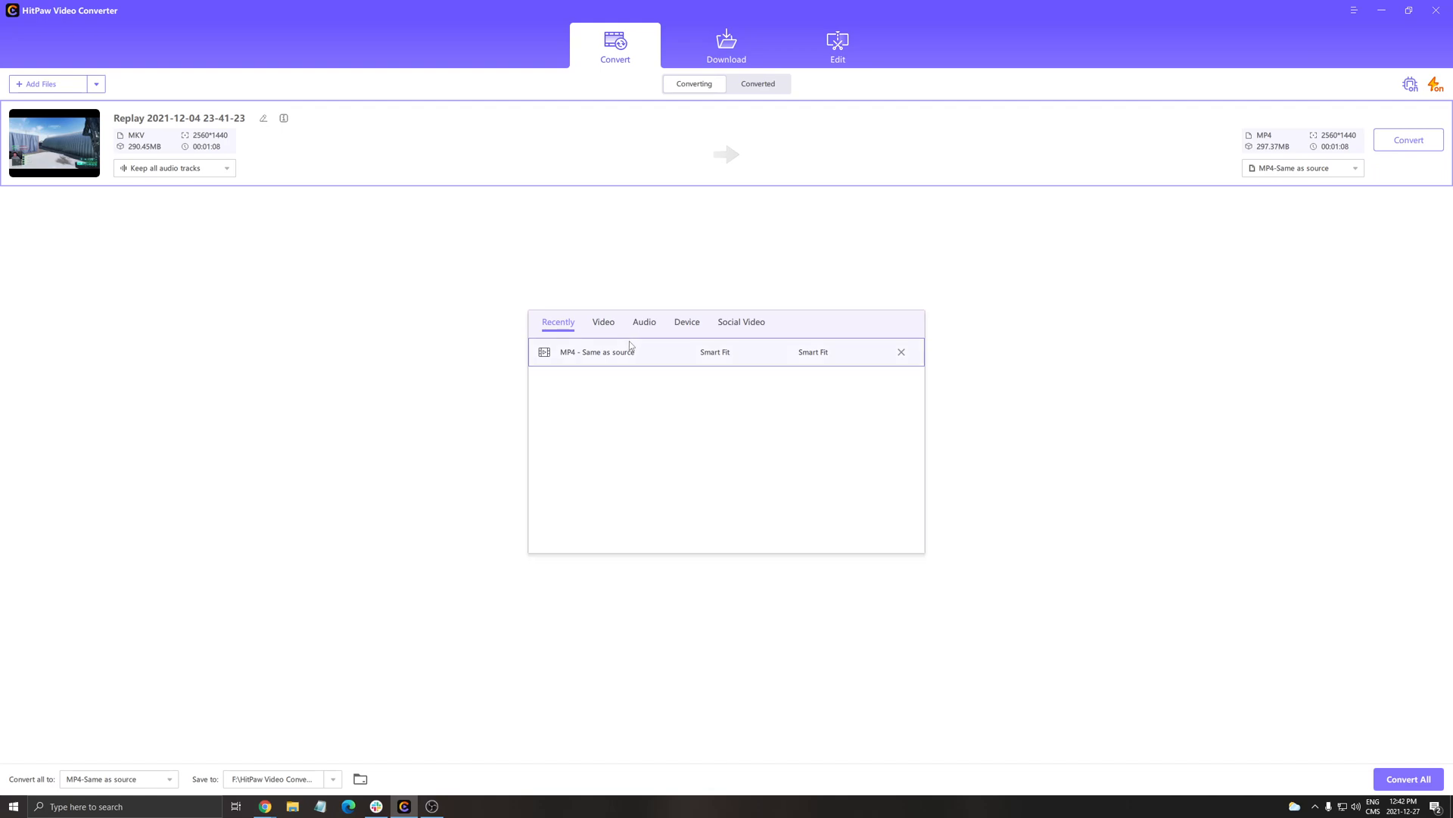
pyautogui.click(603, 321)
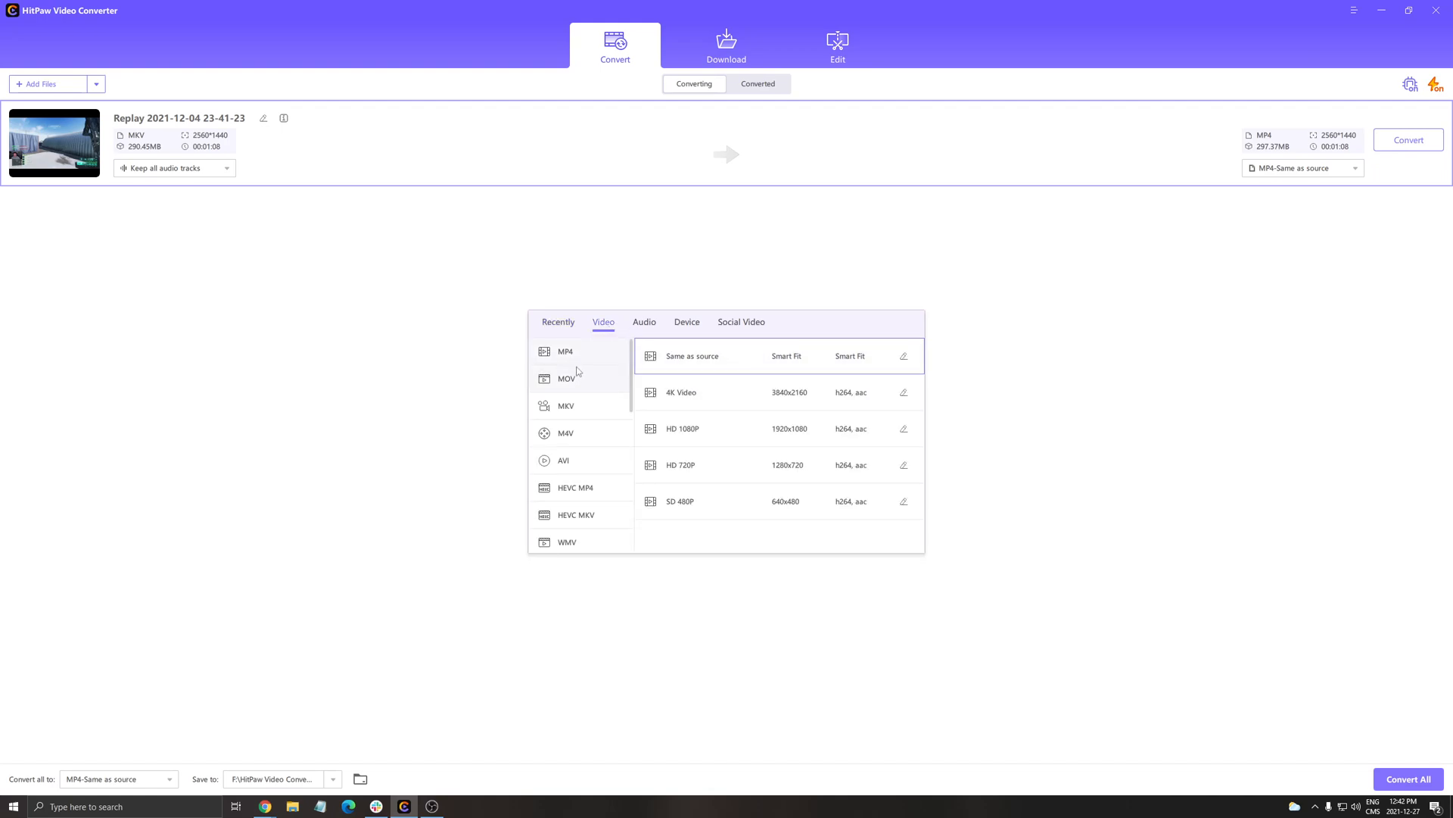
pyautogui.scroll(-5, 577, 375)
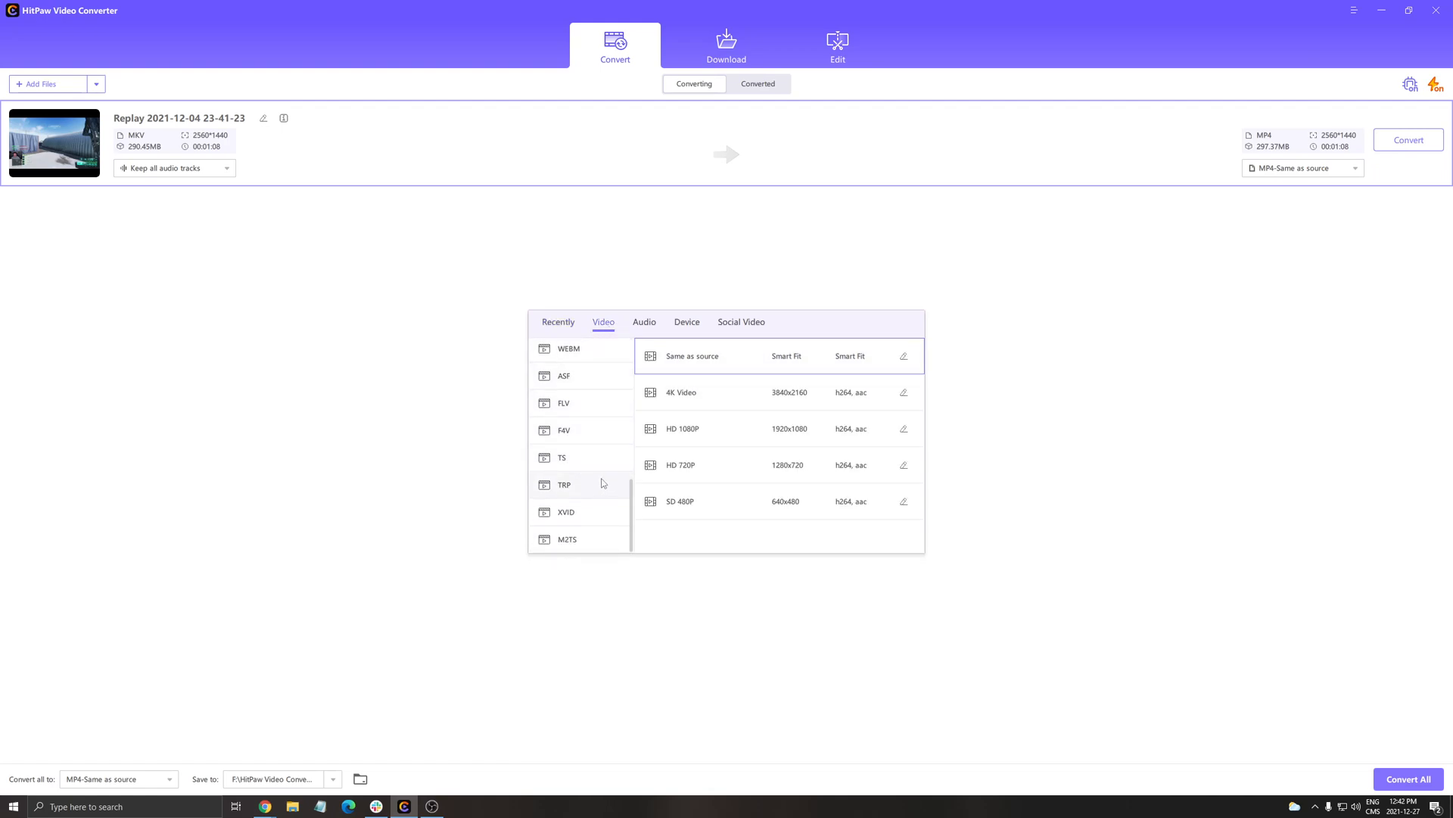
pyautogui.scroll(5, 591, 454)
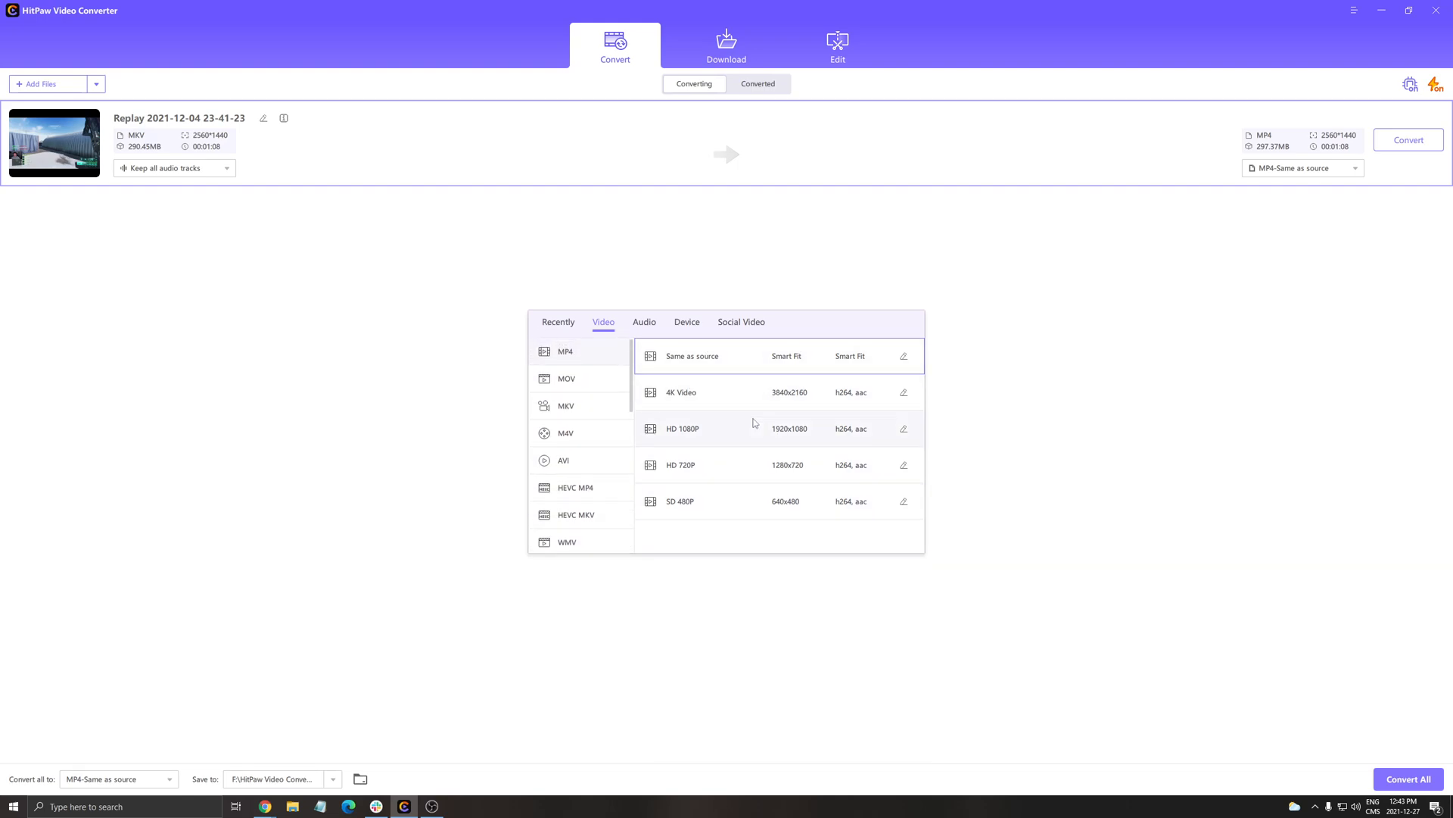
pyautogui.click(643, 321)
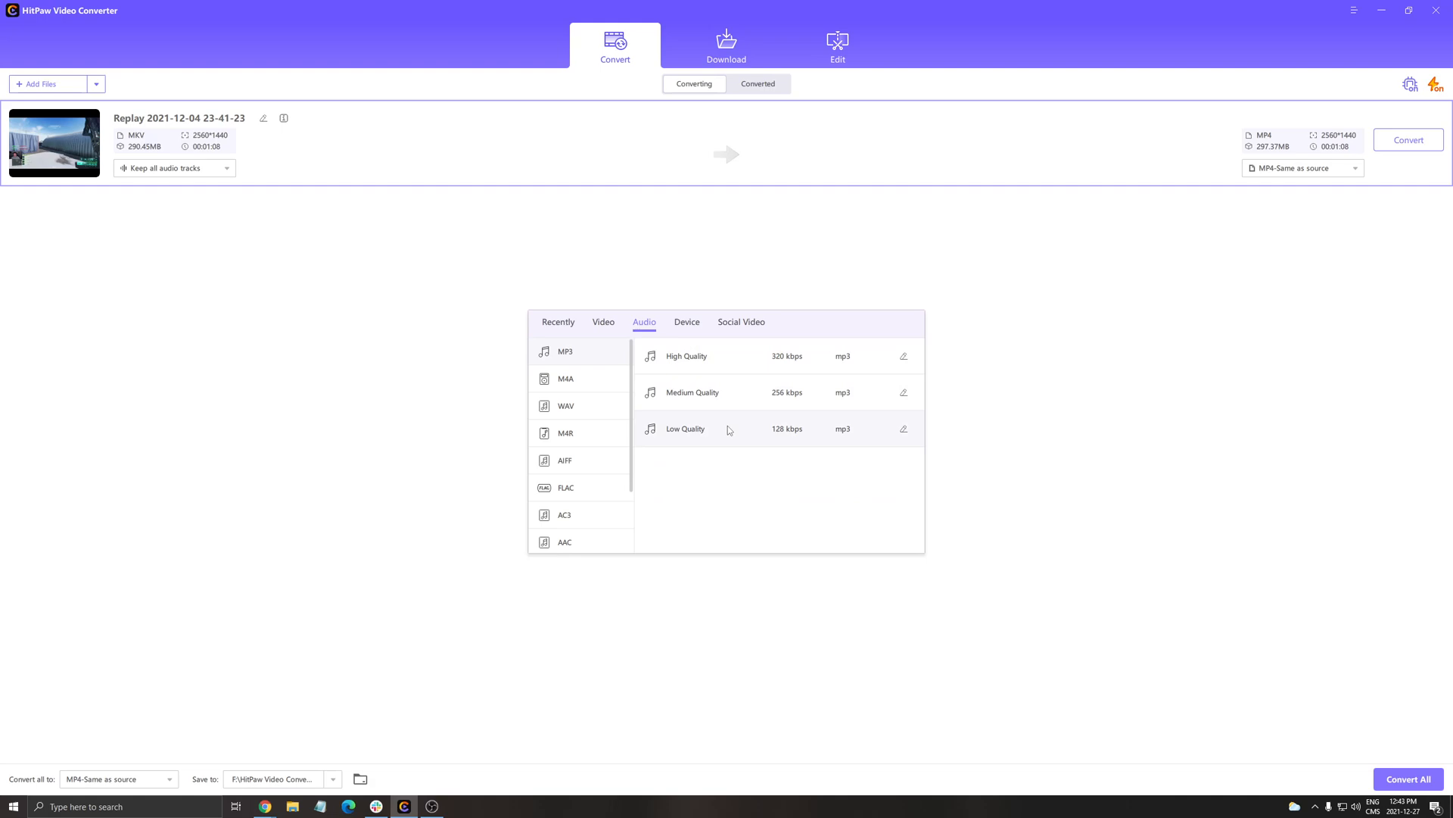
pyautogui.click(741, 321)
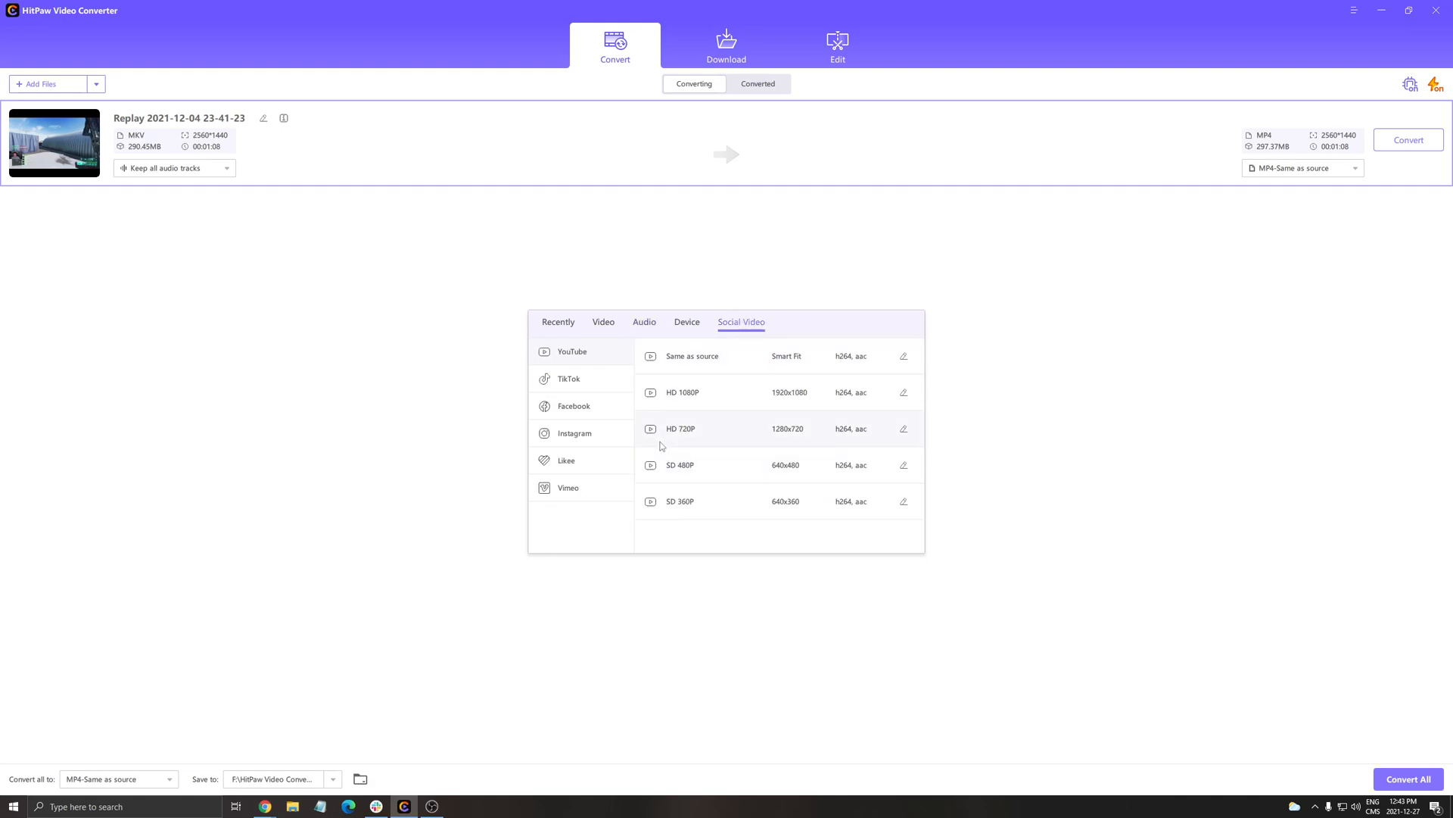
pyautogui.click(569, 379)
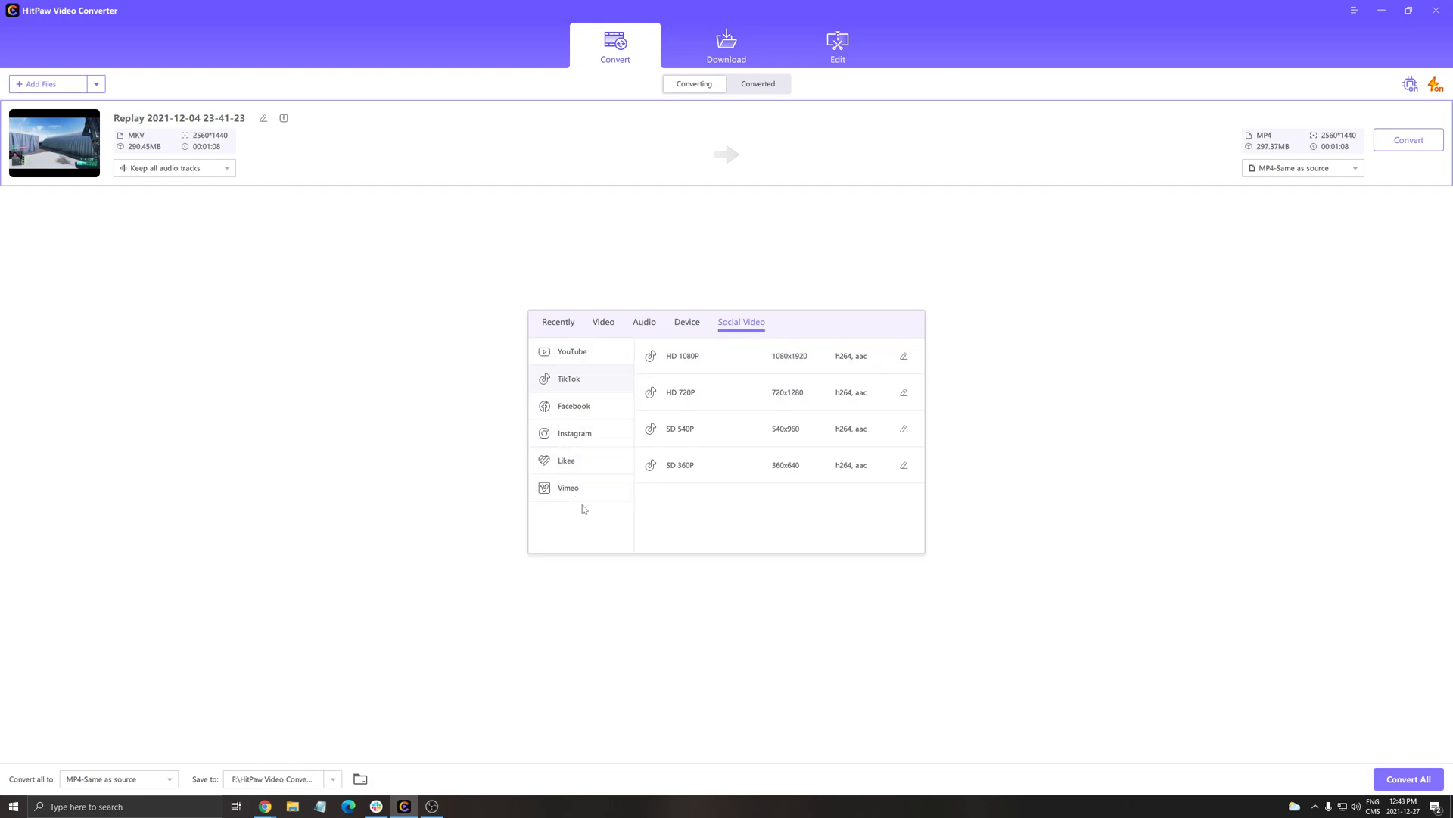
pyautogui.click(602, 322)
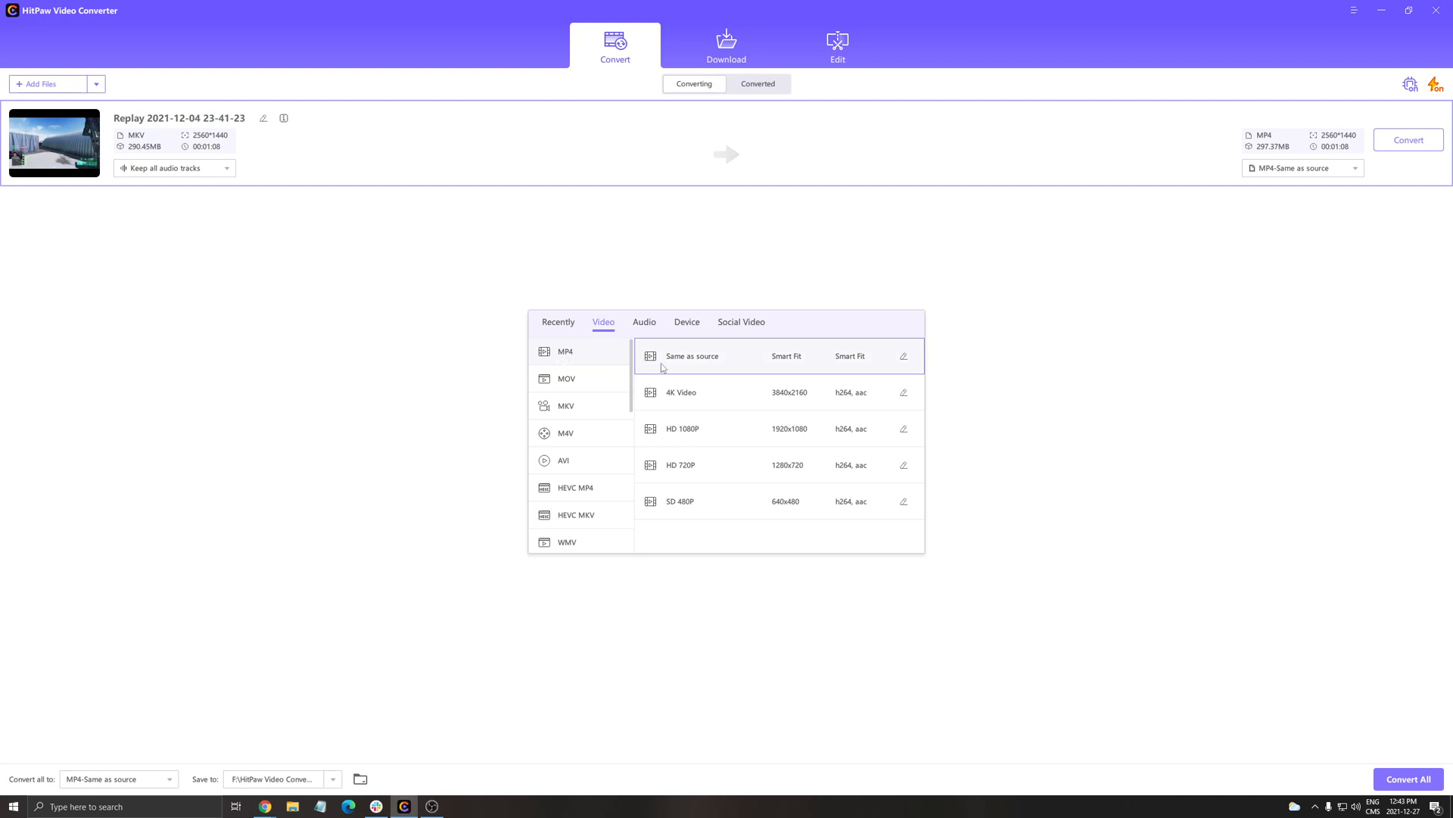
pyautogui.click(691, 356)
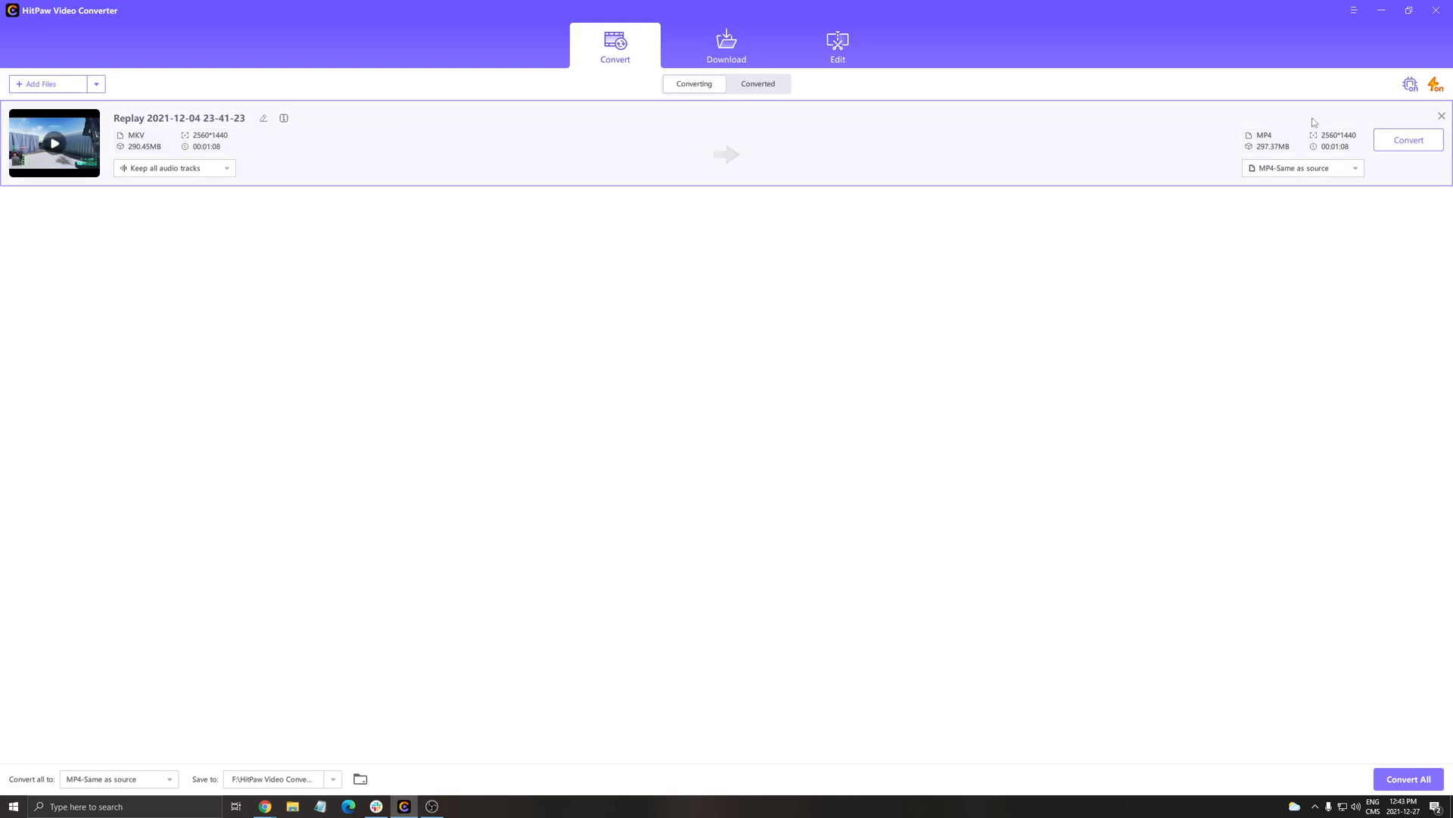
# Step: Convert the Replay recording to MP4 and preview the finished file in the Converted list
pyautogui.click(1408, 780)
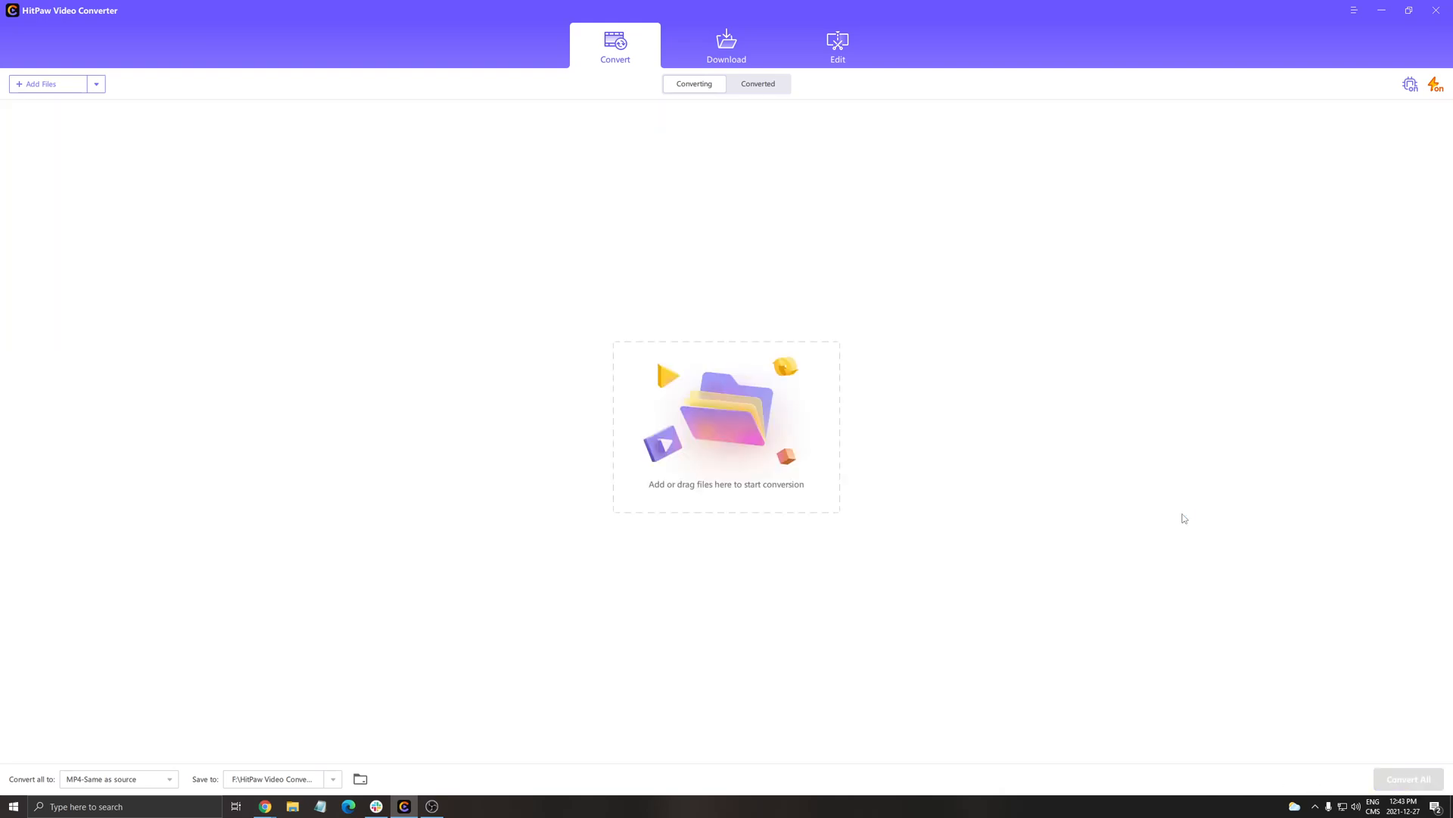
pyautogui.click(758, 84)
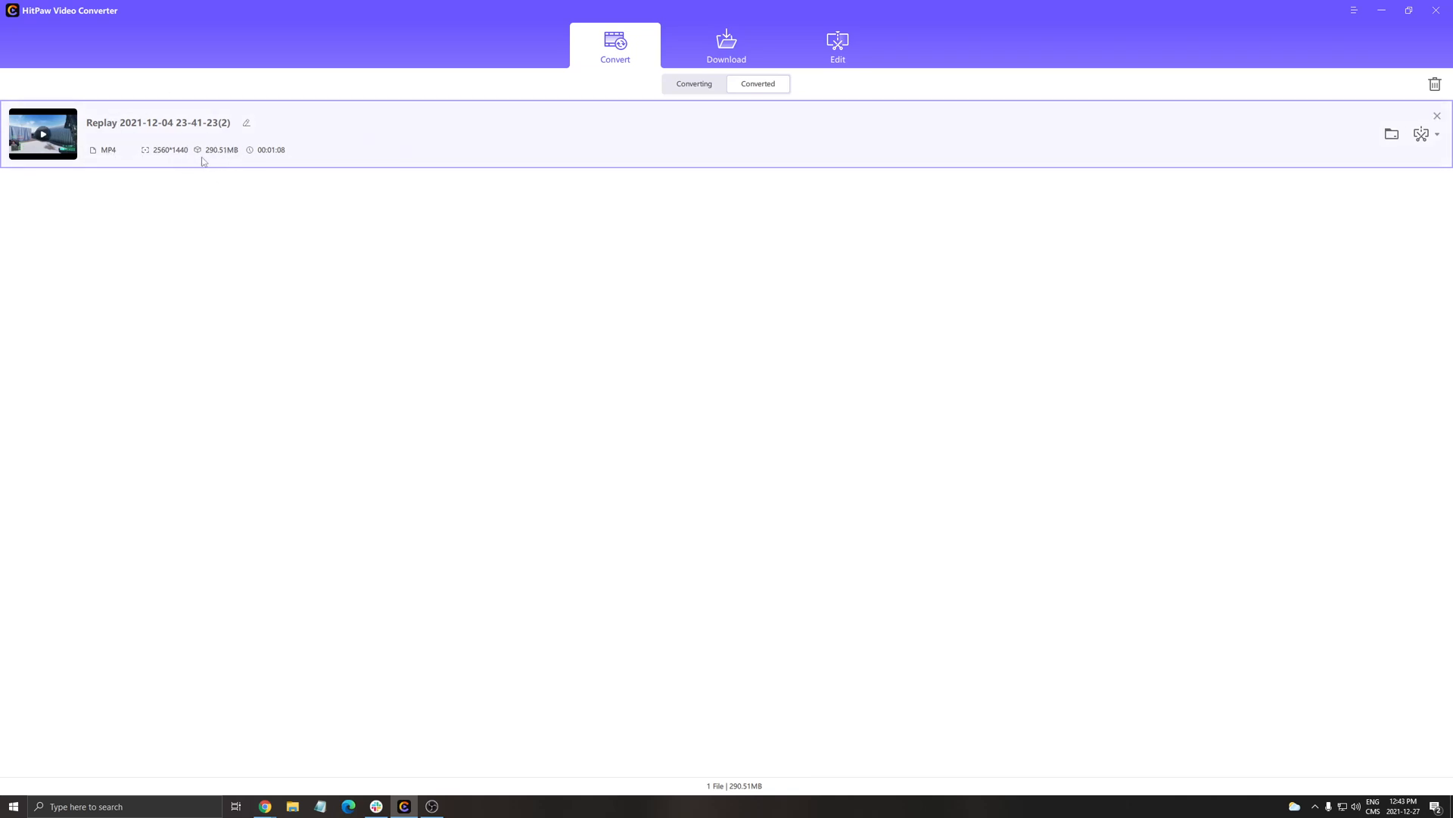
pyautogui.click(53, 146)
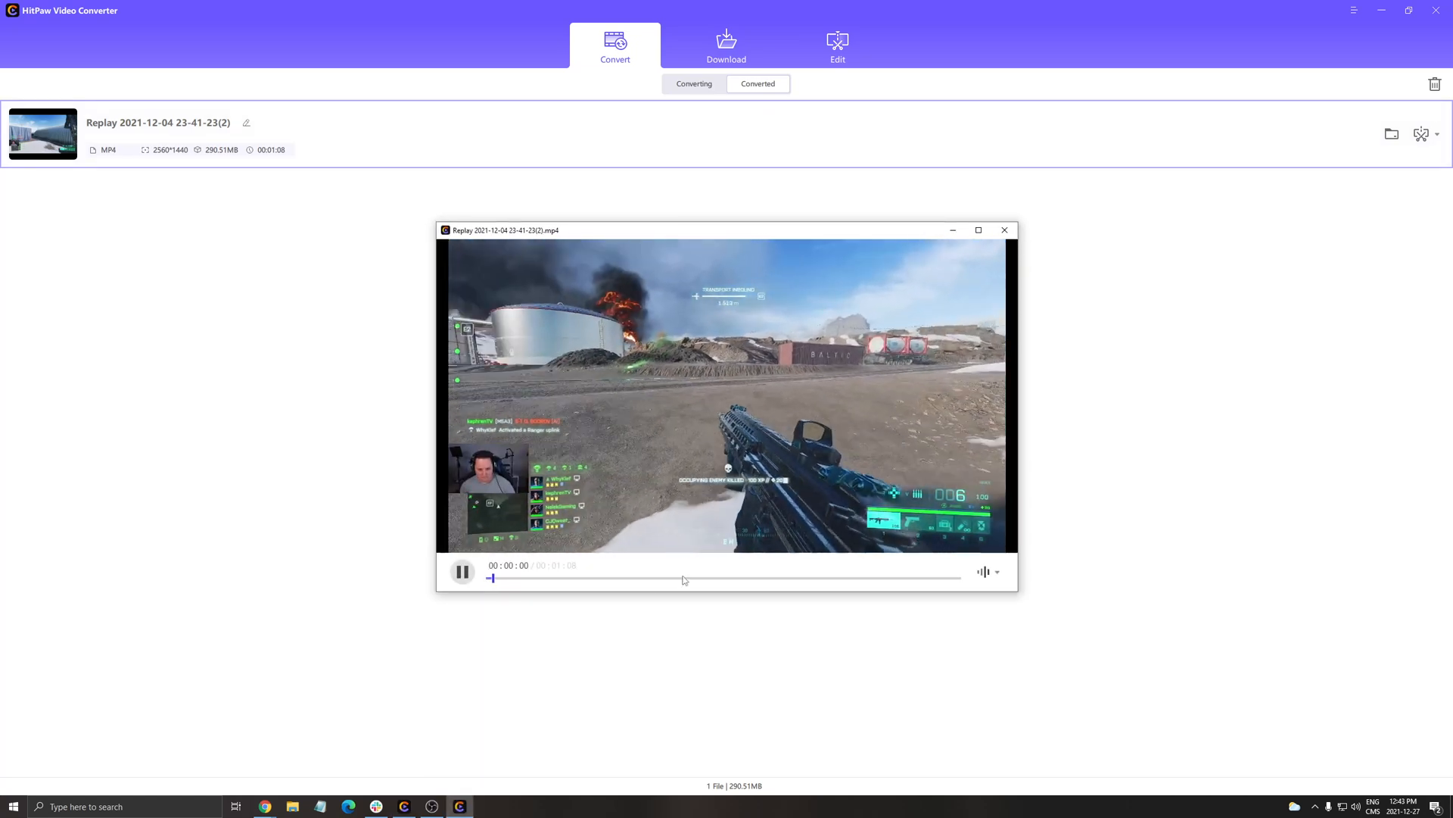
pyautogui.click(1007, 231)
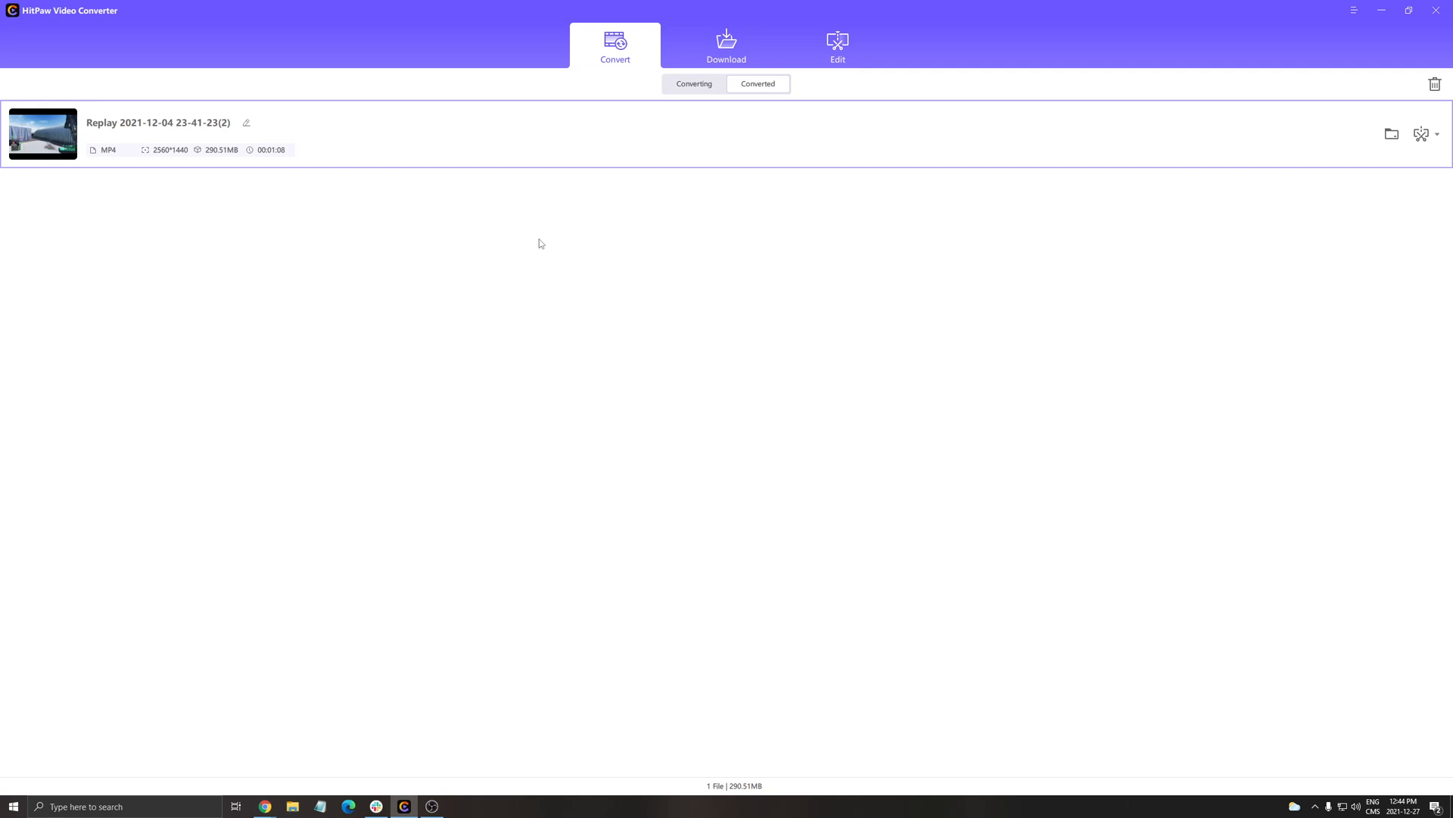
# Step: Paste the YouTube PS5 picture-settings link into the Download box and fetch its quality options
pyautogui.click(728, 46)
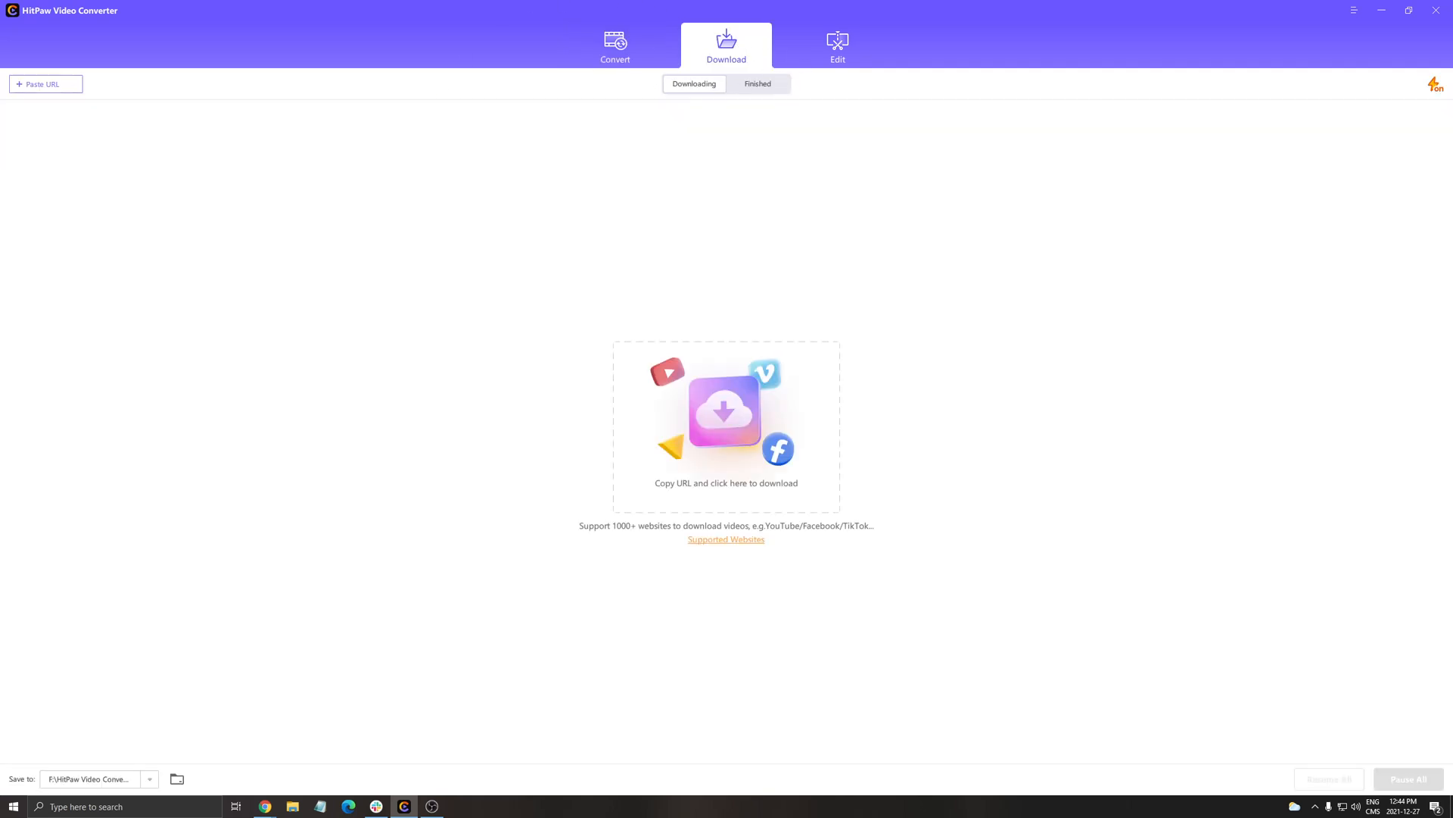
pyautogui.click(266, 807)
pyautogui.click(42, 85)
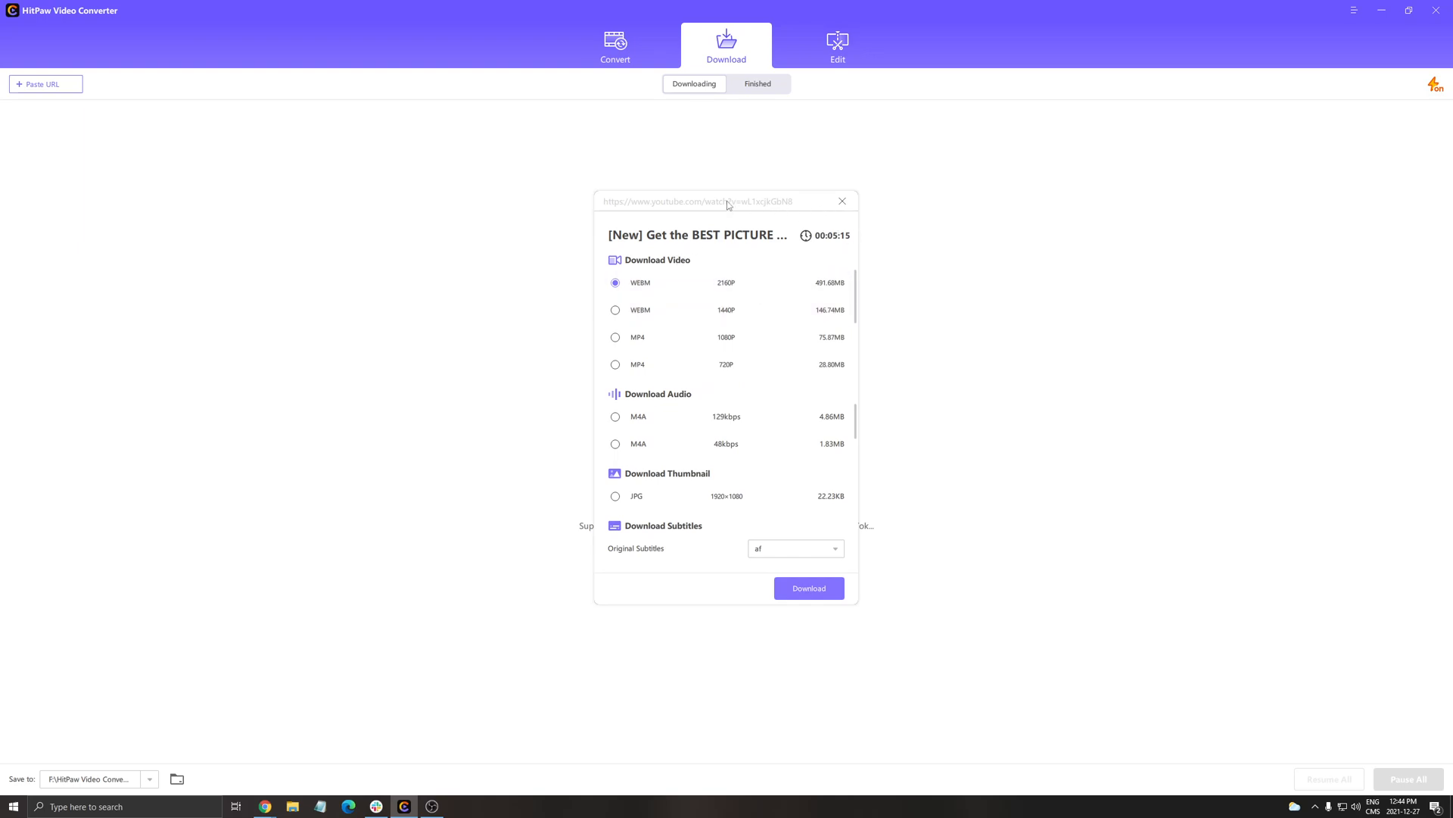
pyautogui.click(843, 200)
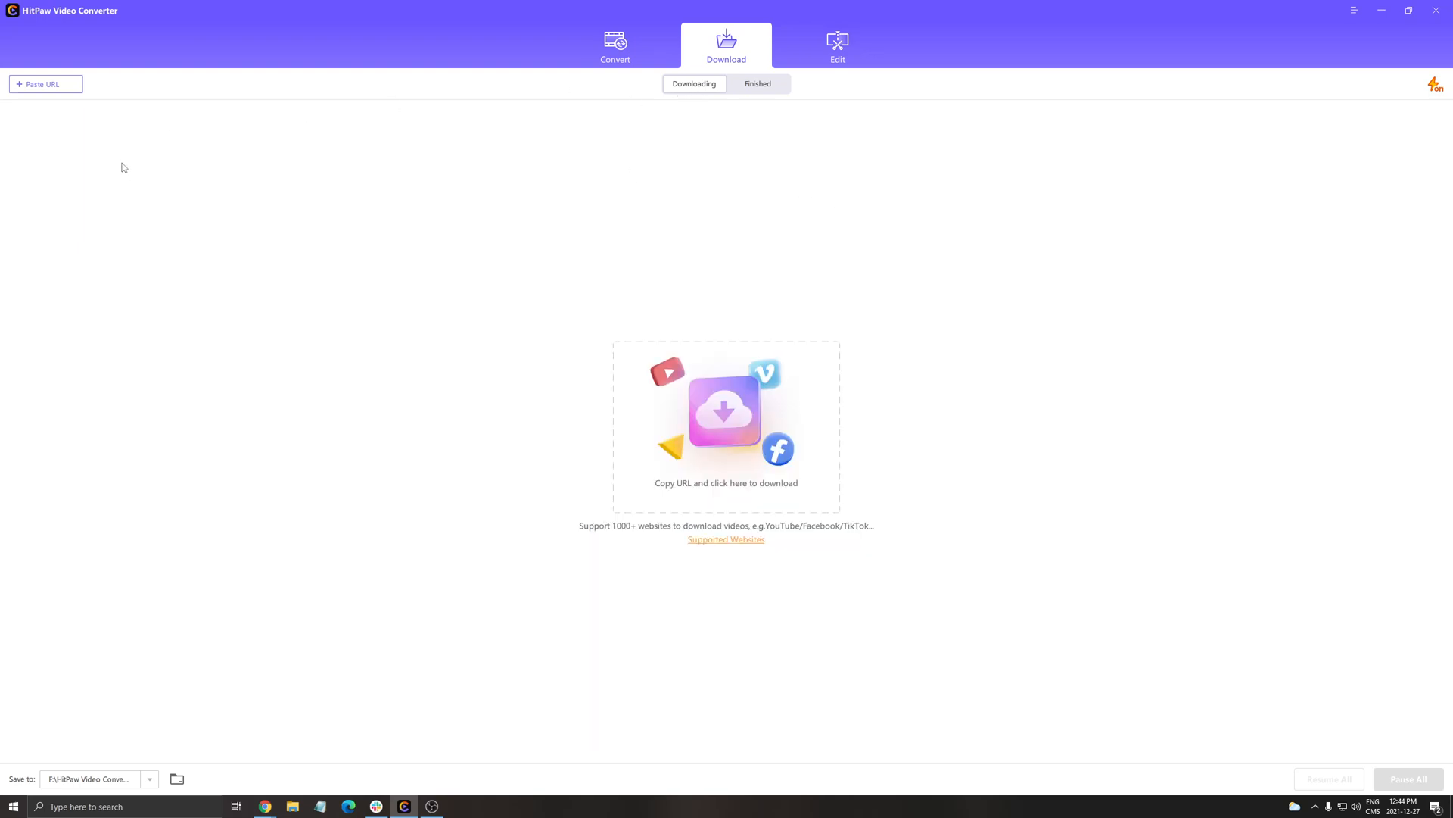
pyautogui.hotkey('ctrl', 'v')
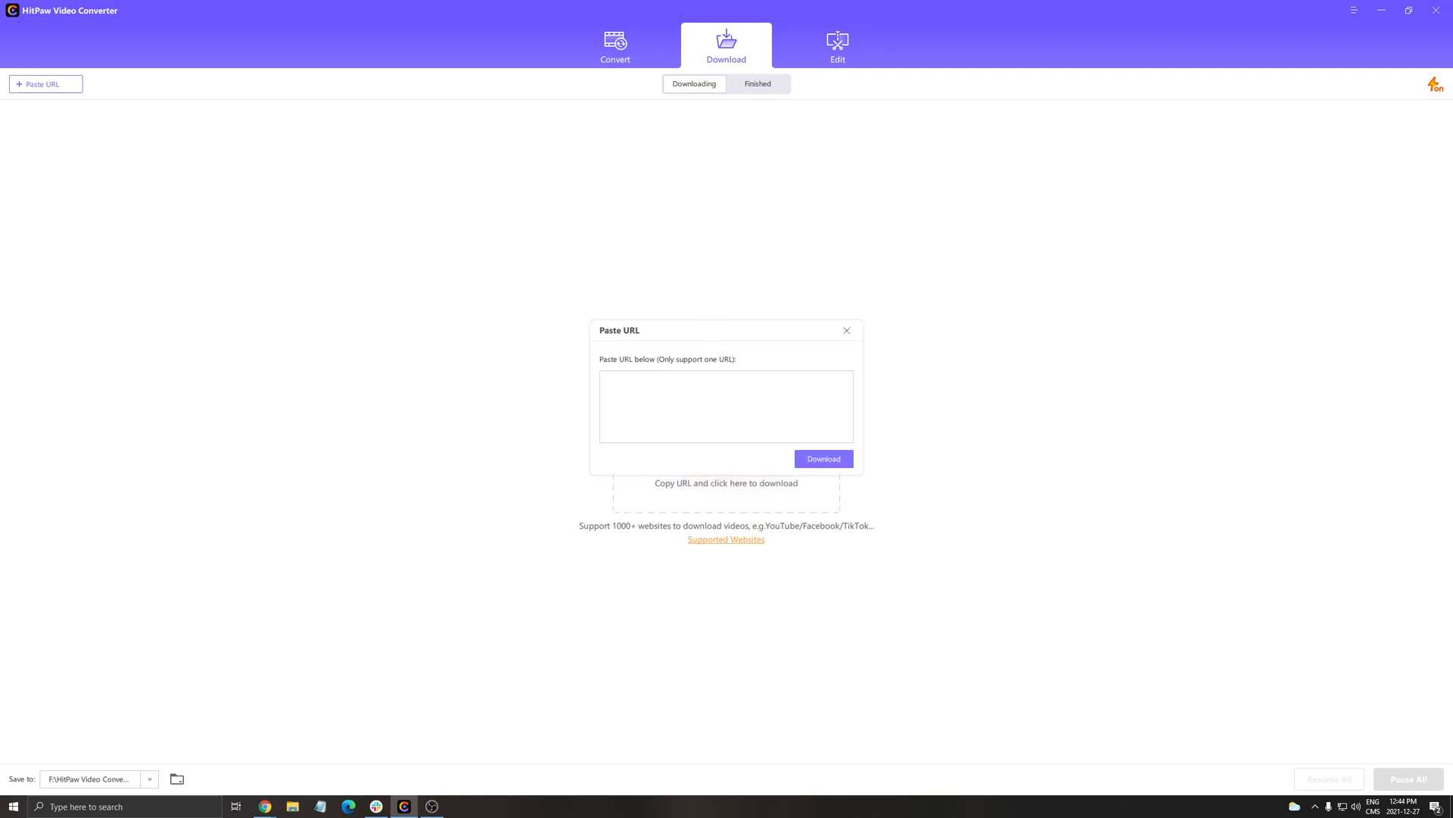
pyautogui.click(265, 806)
pyautogui.write('https://www.youtube.com/watch?v=wL1xcjkGbN8')
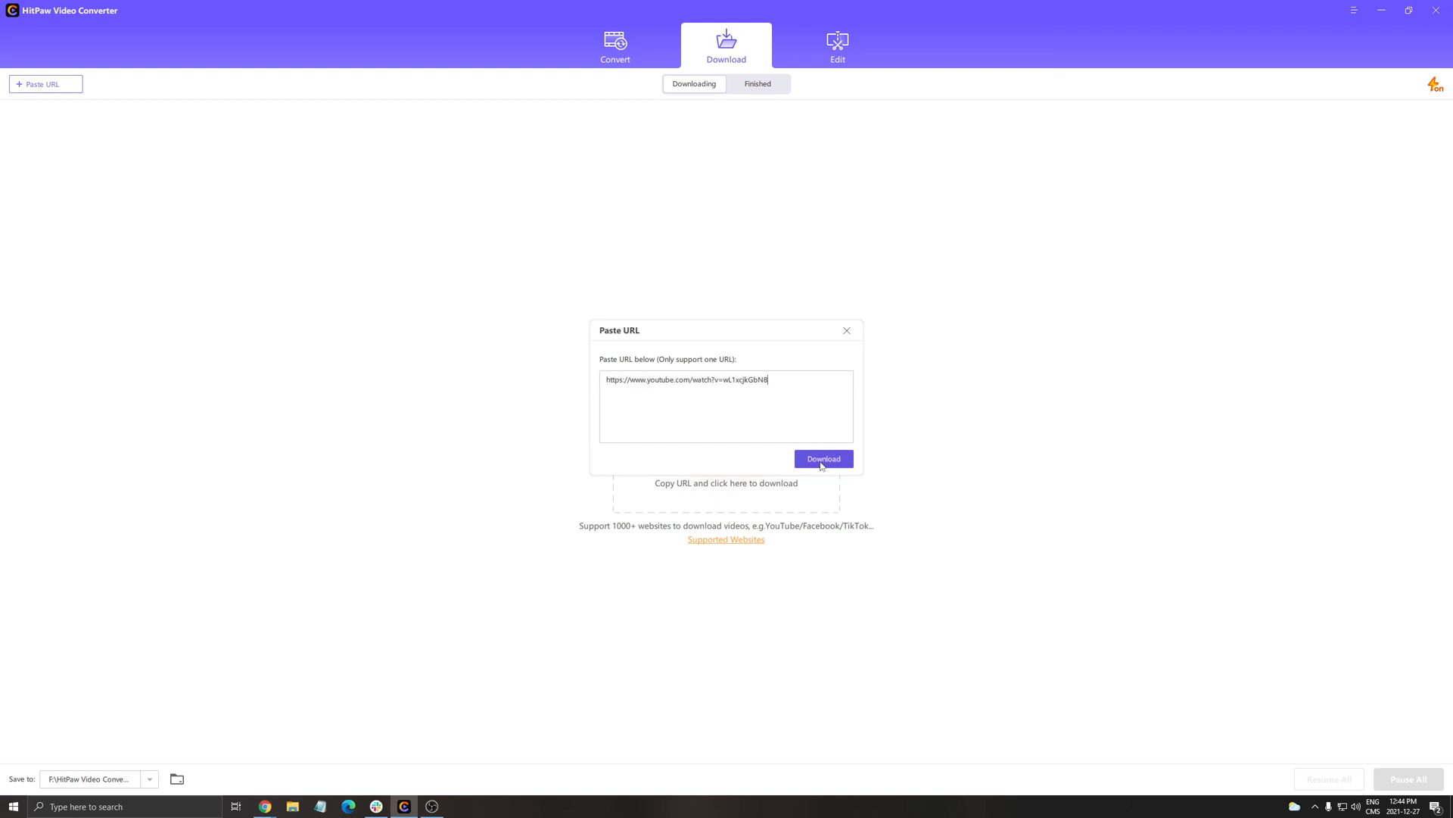
pyautogui.click(824, 459)
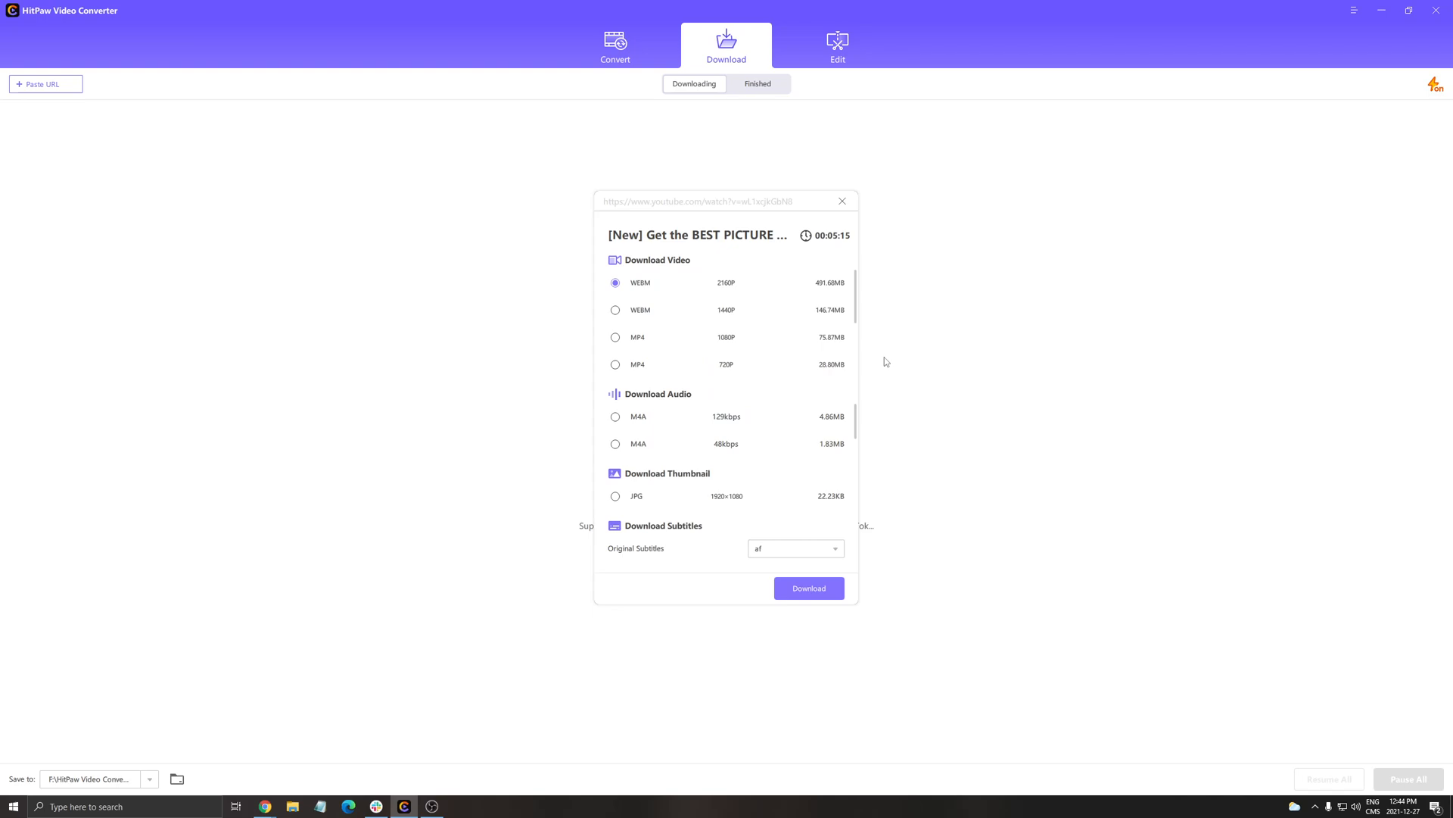
pyautogui.scroll(-3, 728, 296)
pyautogui.scroll(3, 732, 326)
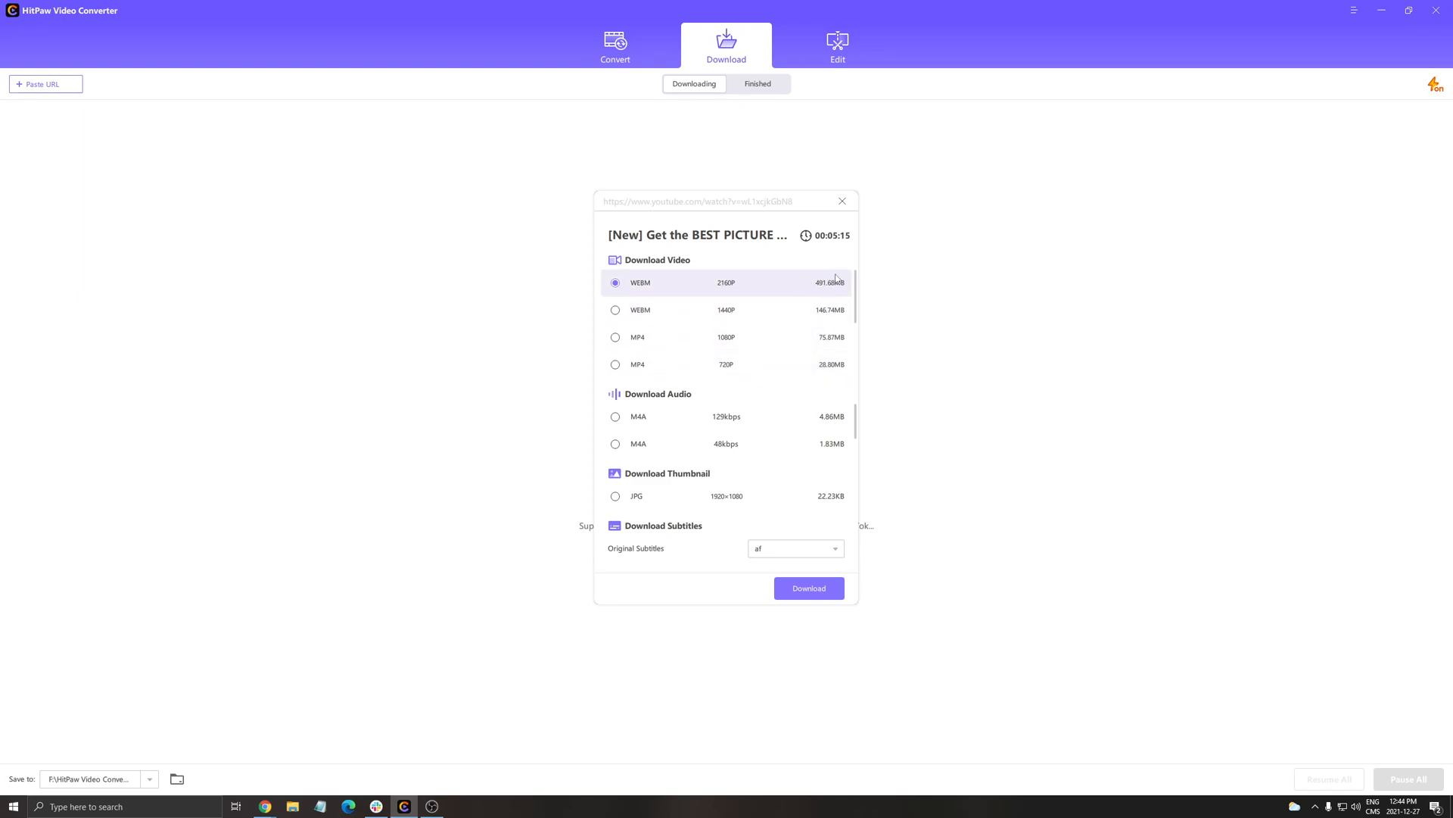
pyautogui.scroll(-3, 823, 307)
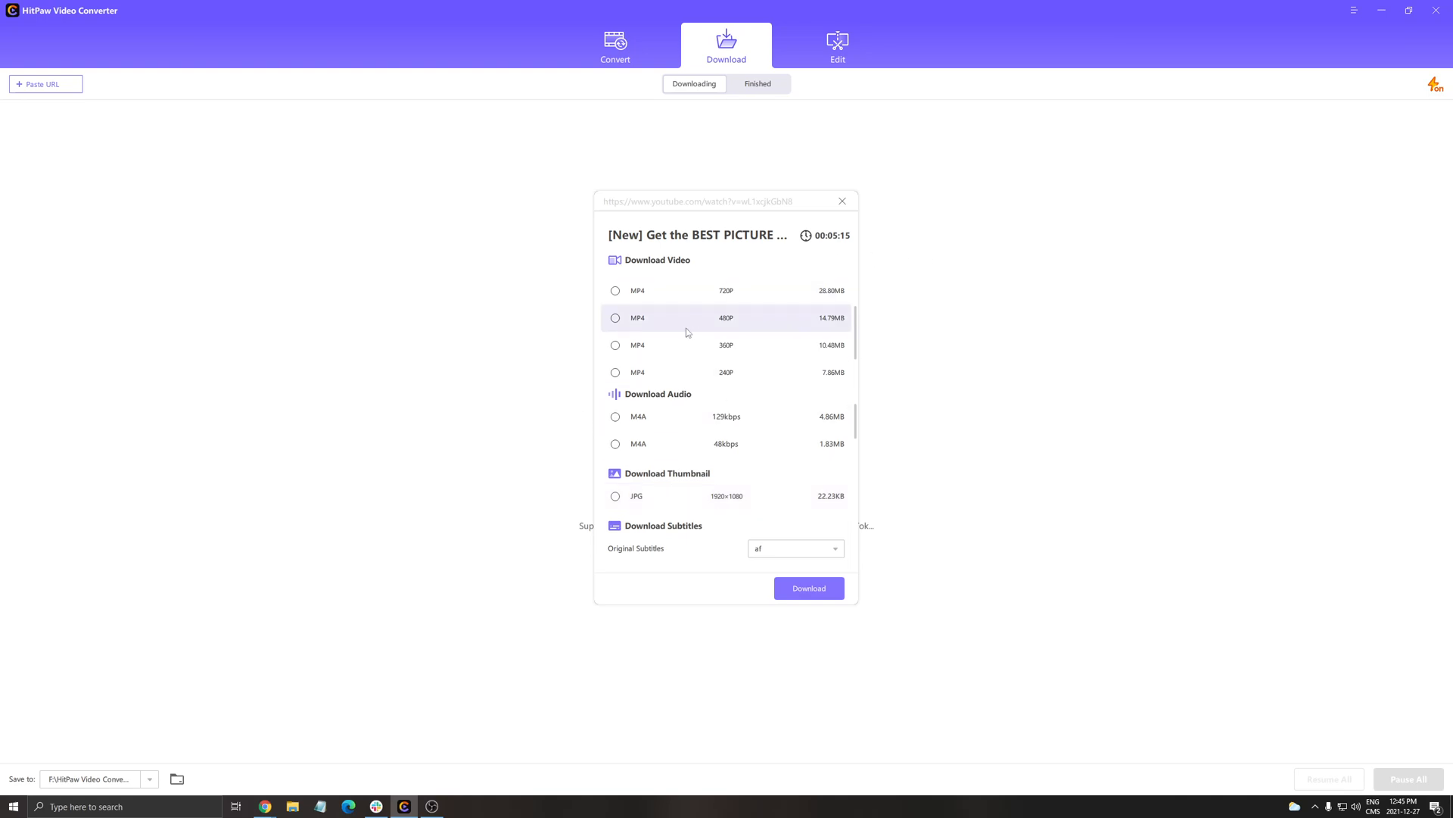
pyautogui.scroll(3, 709, 359)
# Step: Choose the 1080P MP4 quality and start the download
pyautogui.click(648, 318)
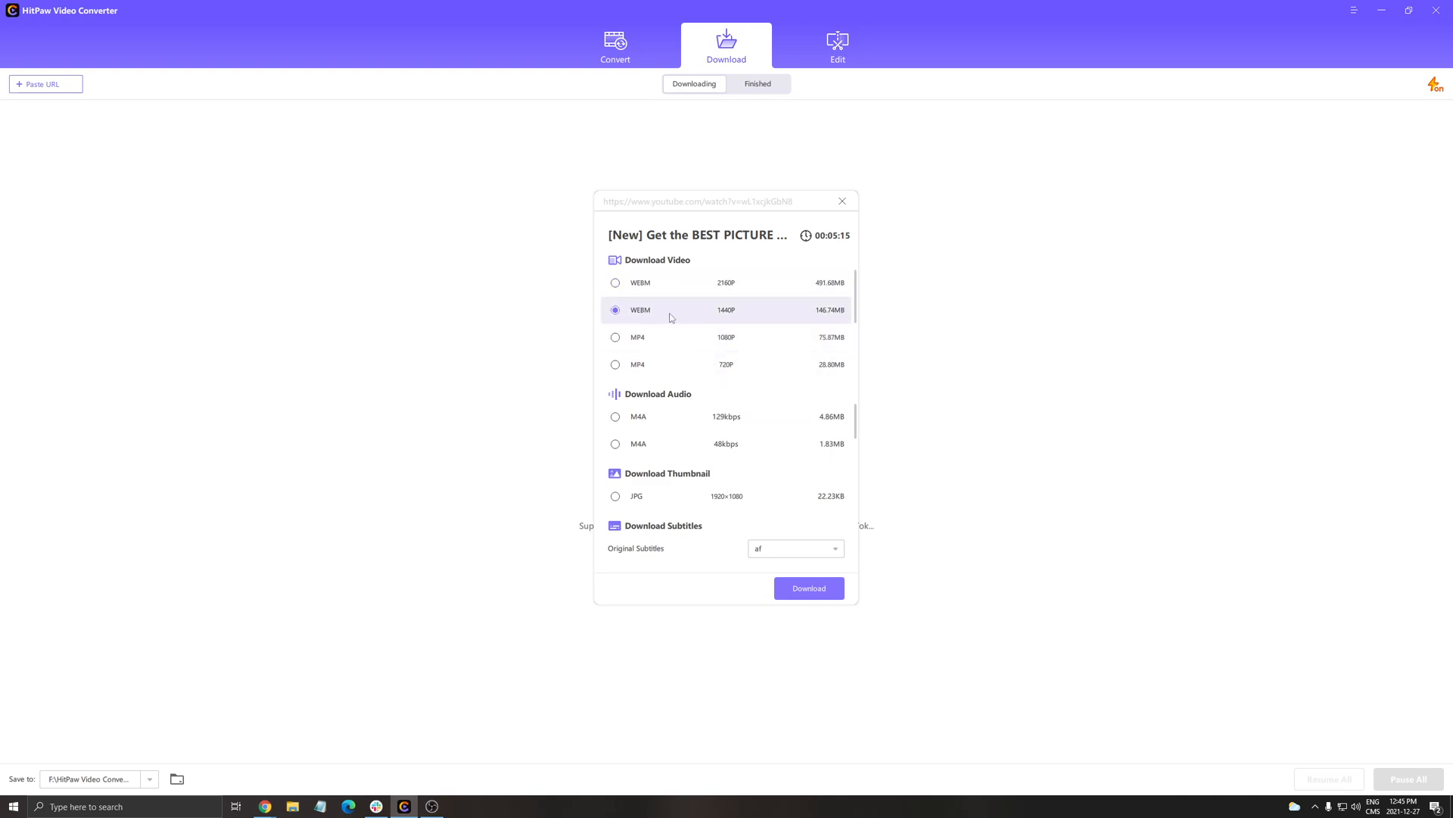
pyautogui.click(726, 337)
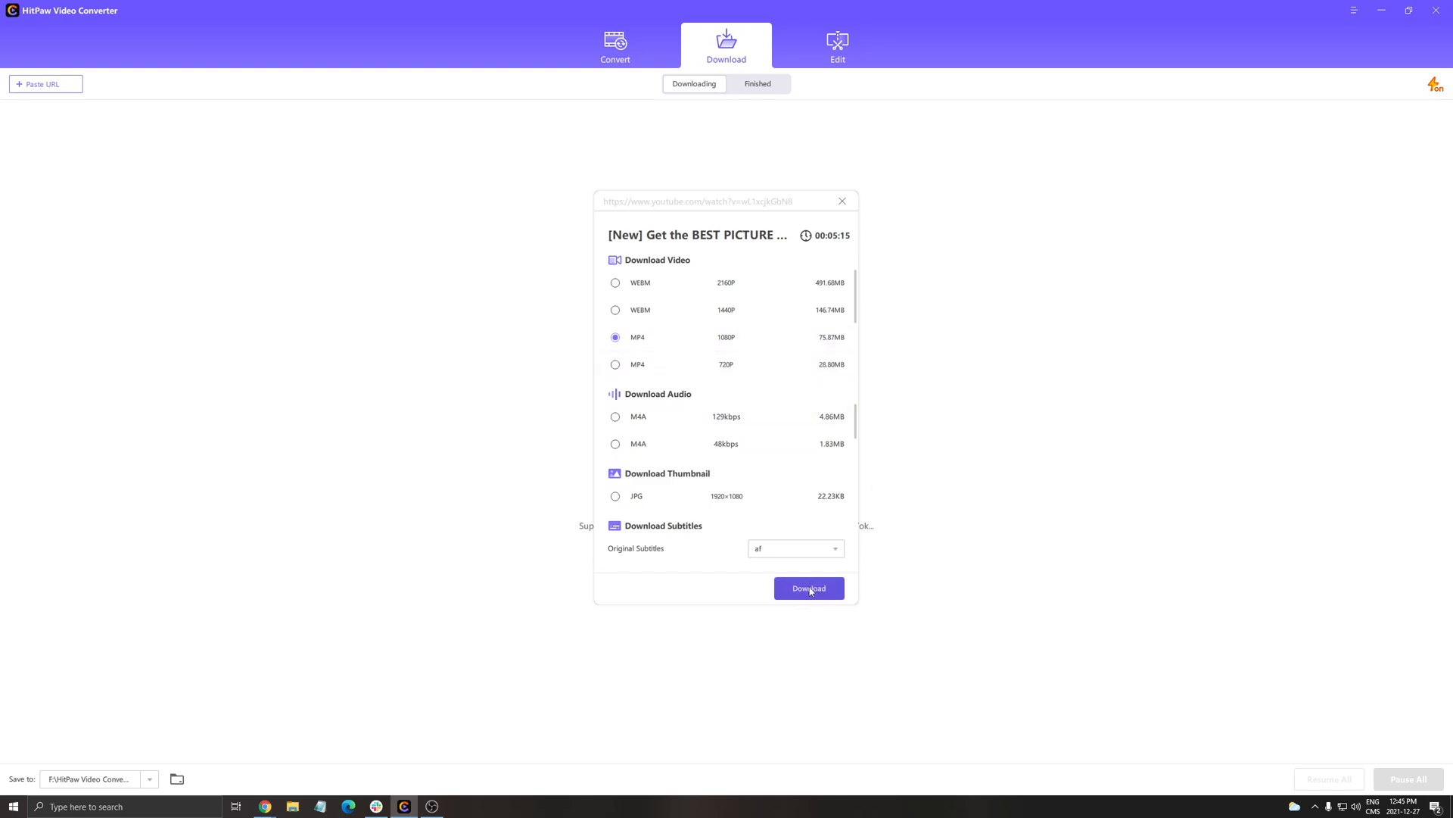
pyautogui.click(810, 590)
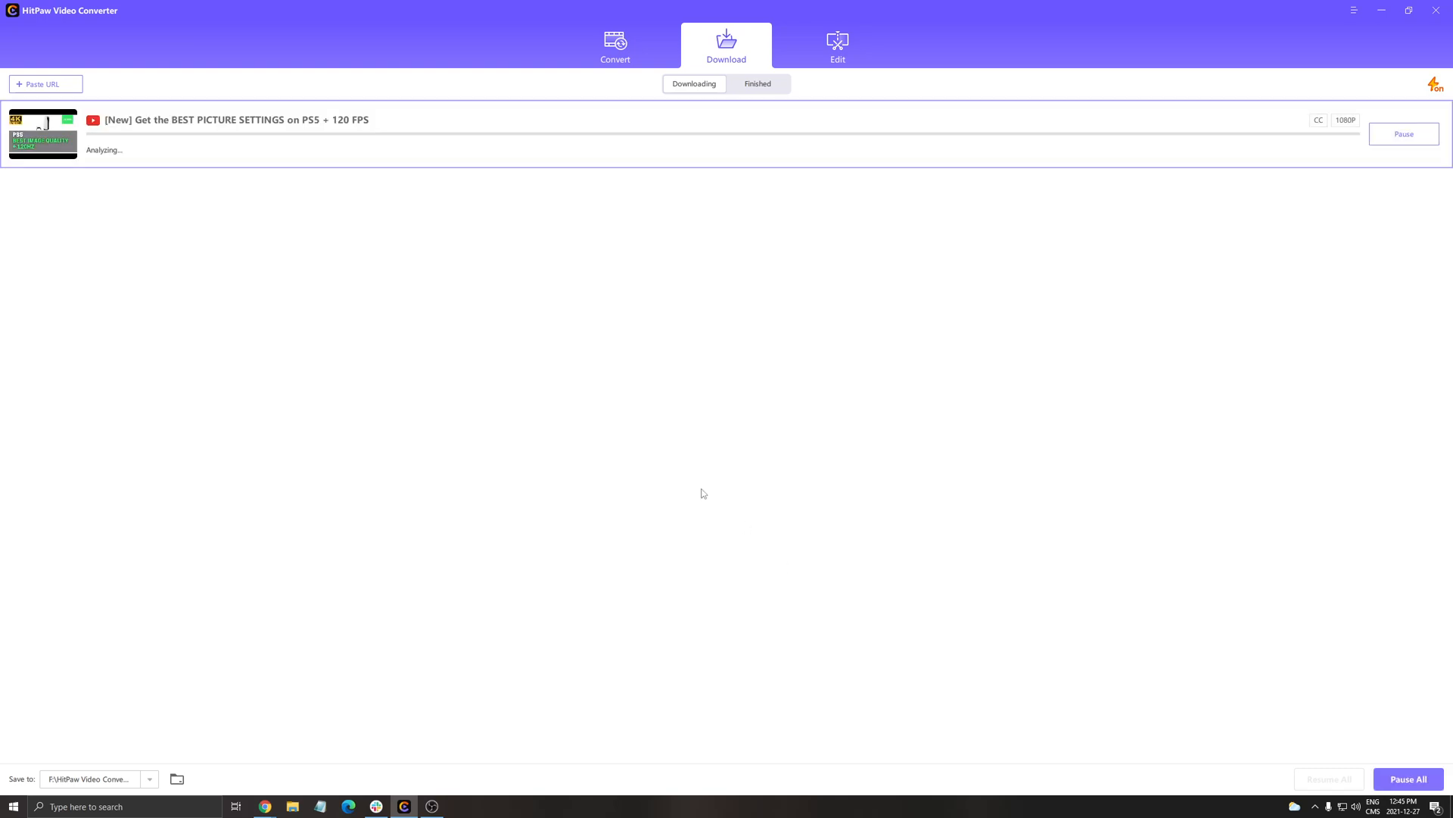
pyautogui.moveTo(1133, 151)
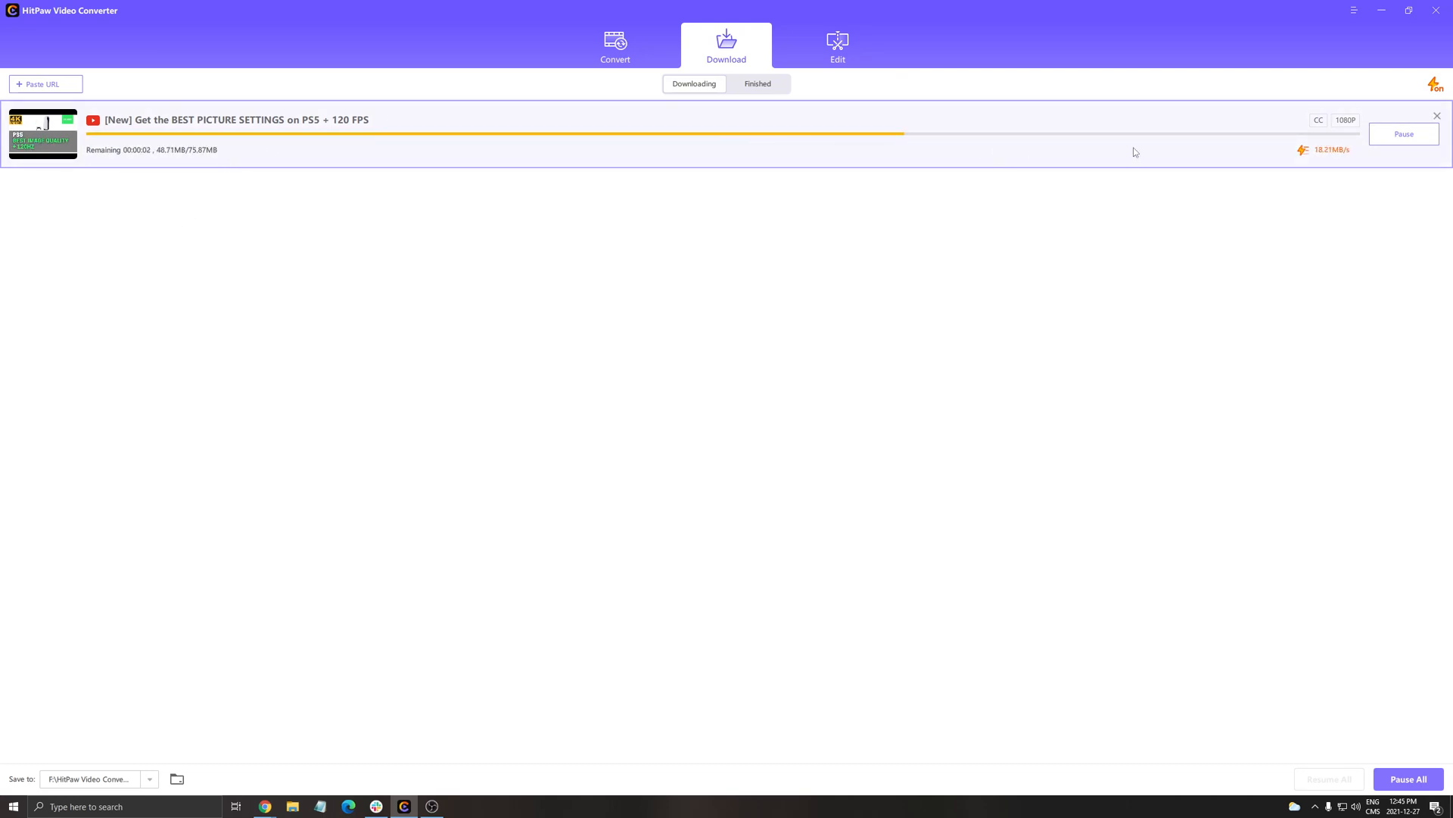
# Step: Preview the downloaded PS5 settings video from the Finished list
pyautogui.click(770, 91)
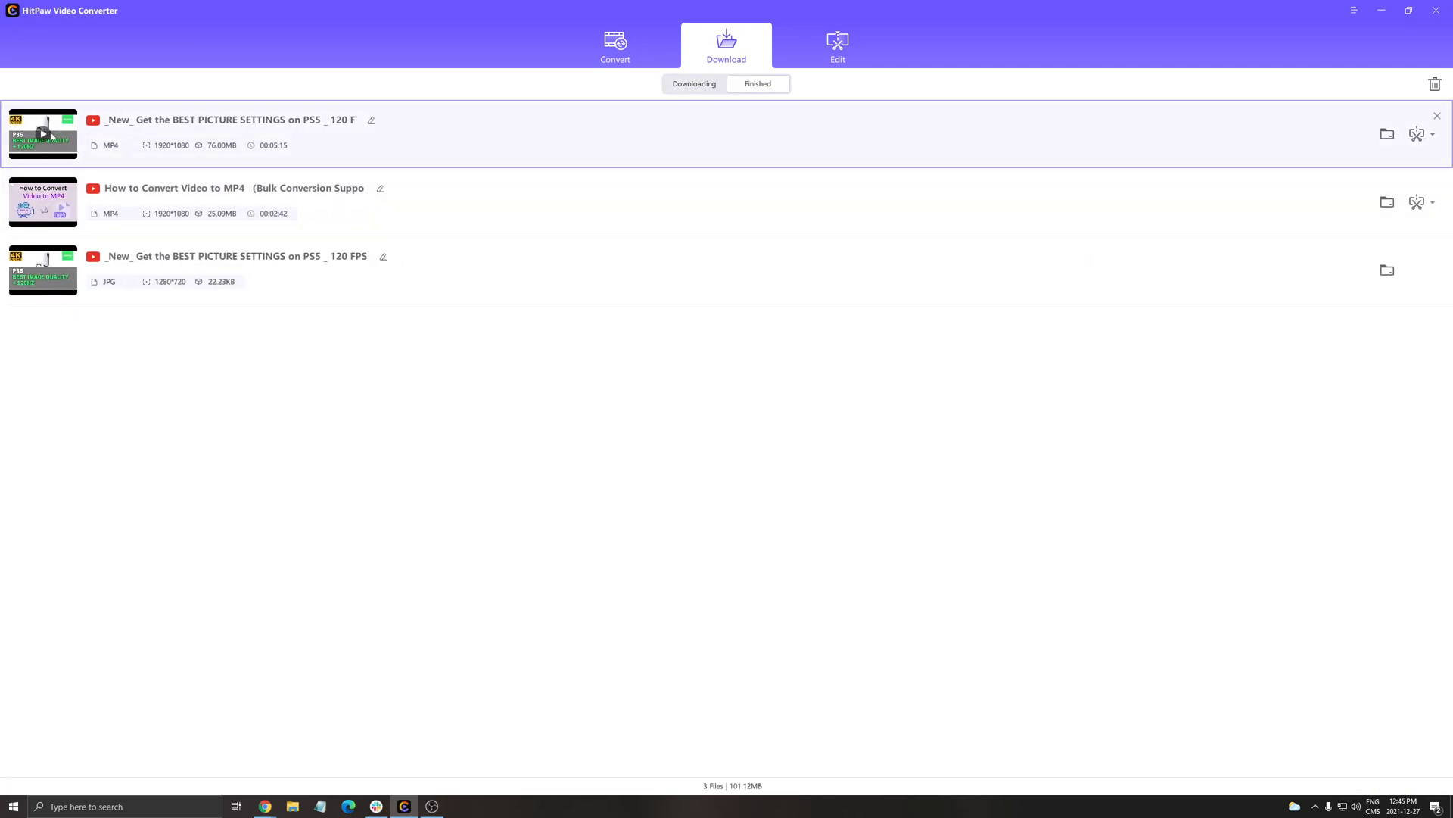
pyautogui.click(44, 134)
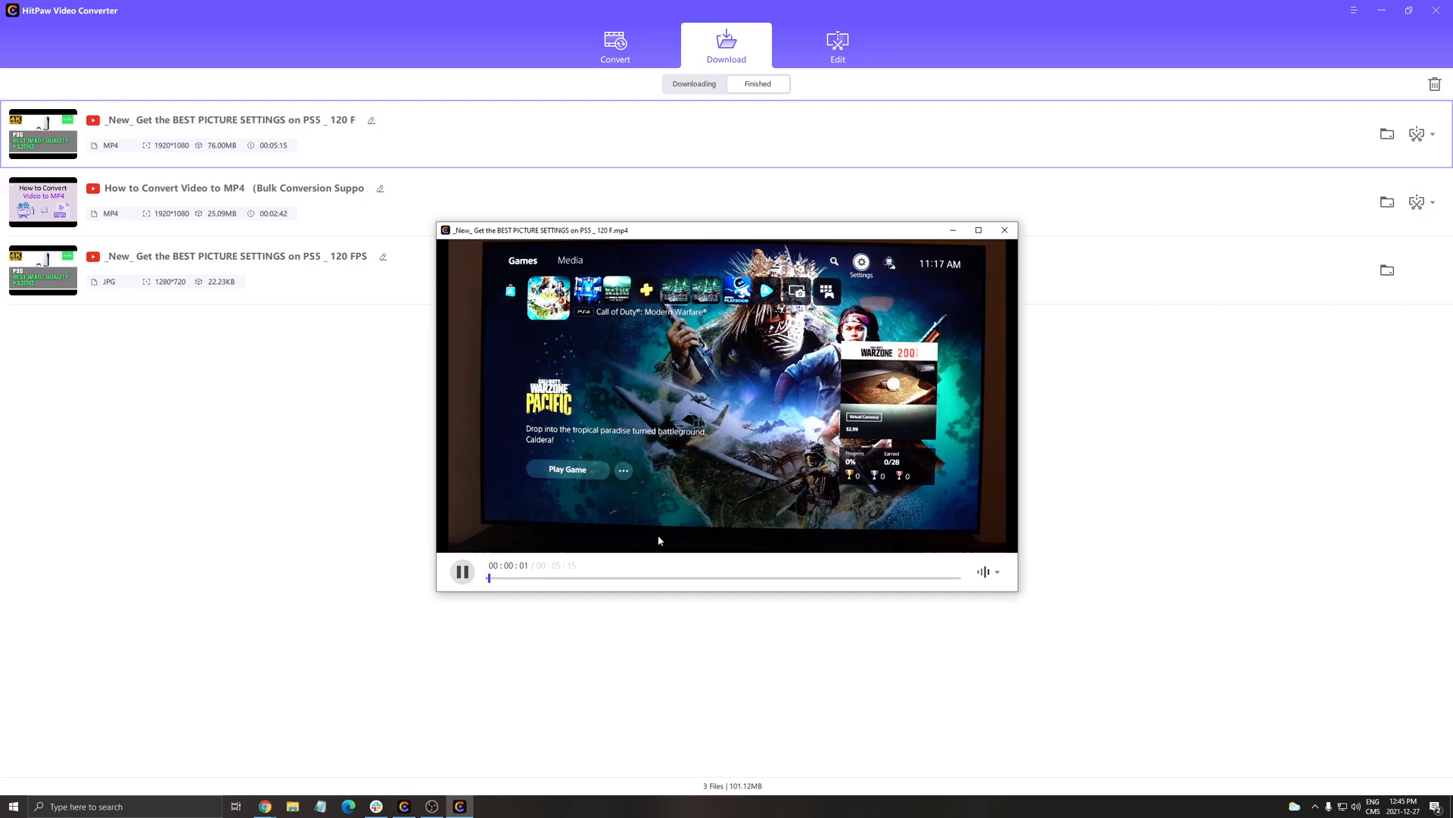
pyautogui.click(463, 573)
pyautogui.click(1004, 230)
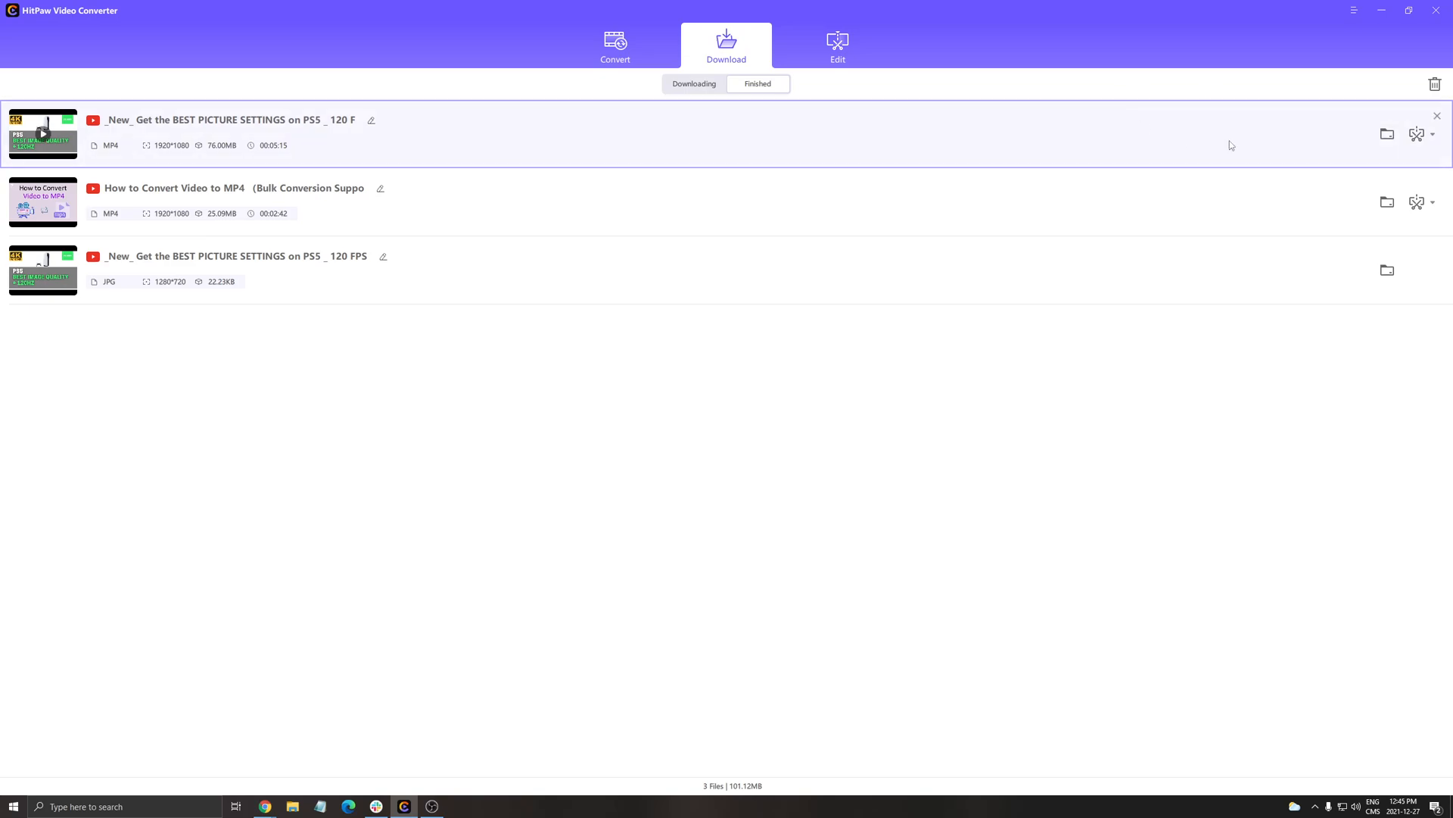
# Step: View the downloaded file in its output folder, then close File Explorer
pyautogui.click(1387, 134)
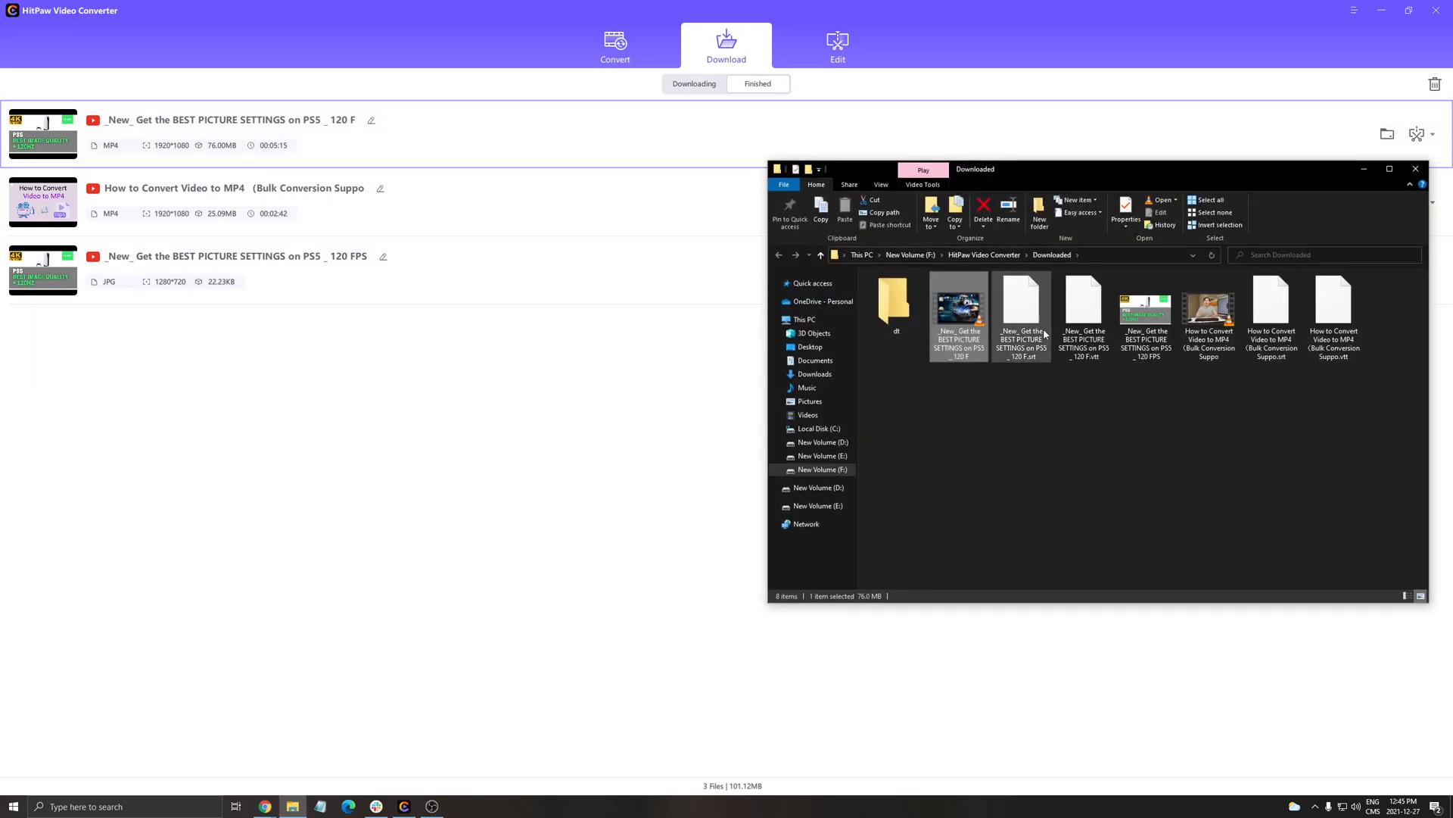
pyautogui.moveTo(1295, 420); pyautogui.dragTo(1135, 400)
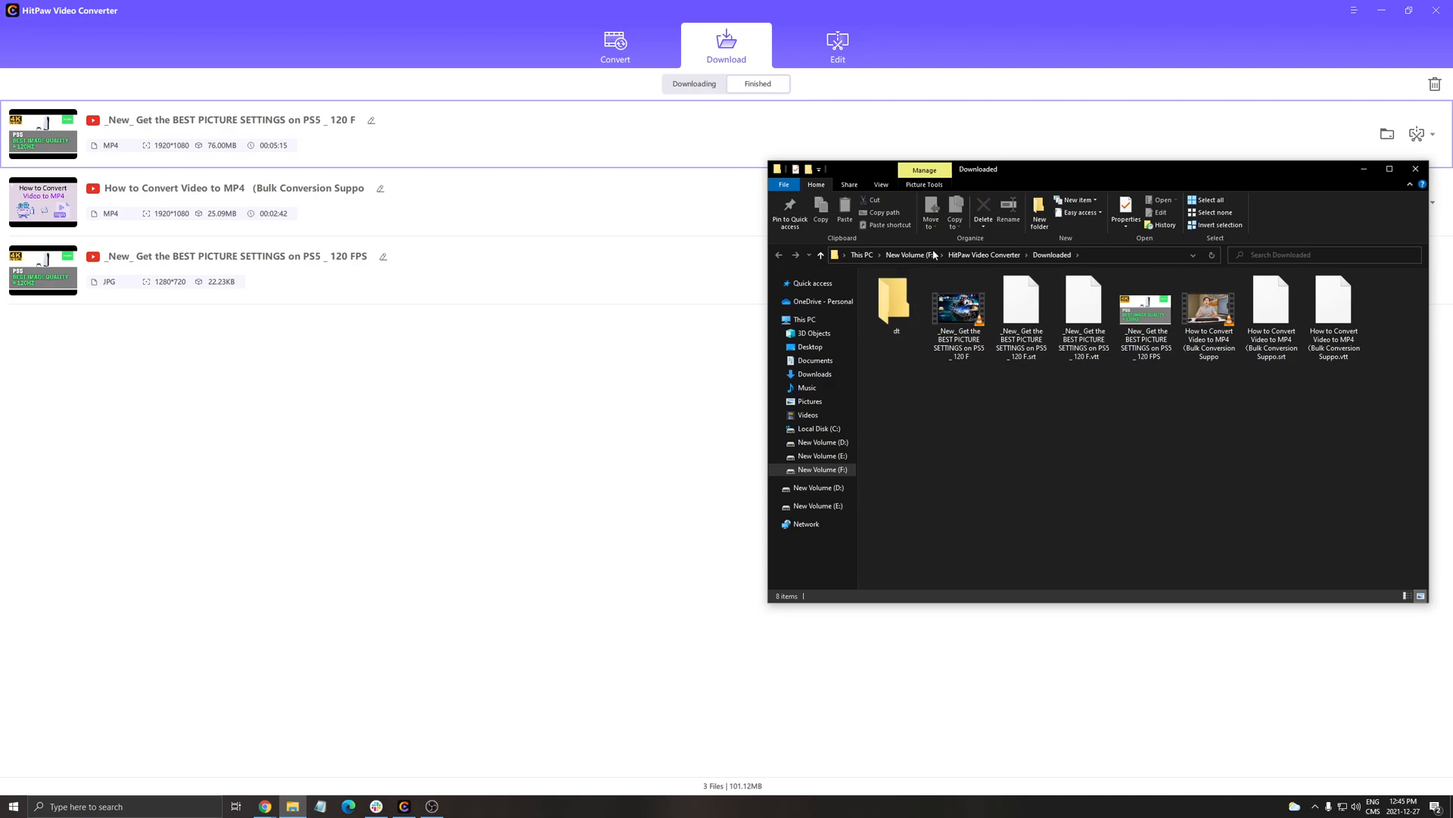
pyautogui.click(1415, 169)
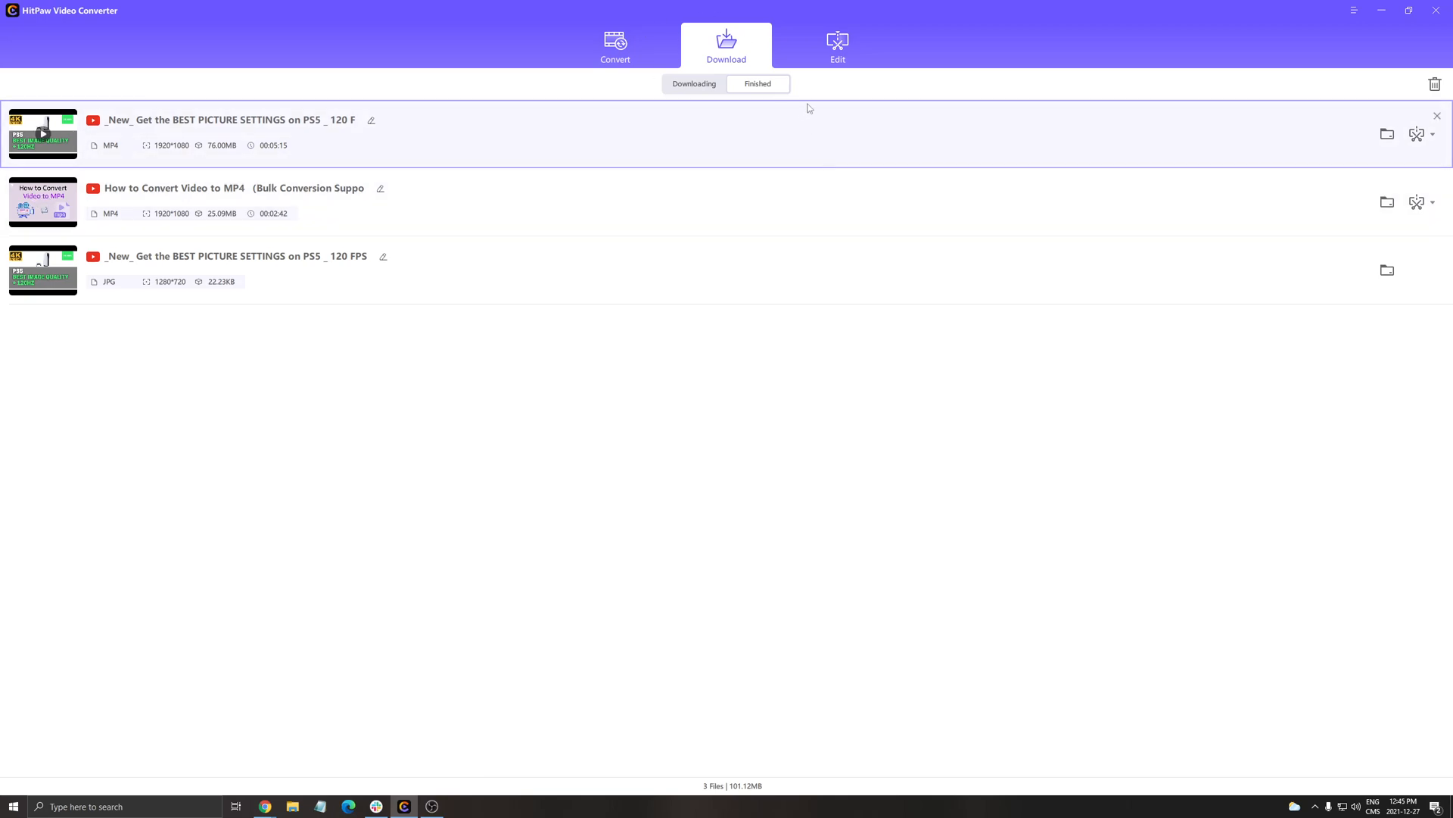
# Step: Load the three Replay MKV recordings into the Edit list and tick Merge into one file
pyautogui.click(837, 47)
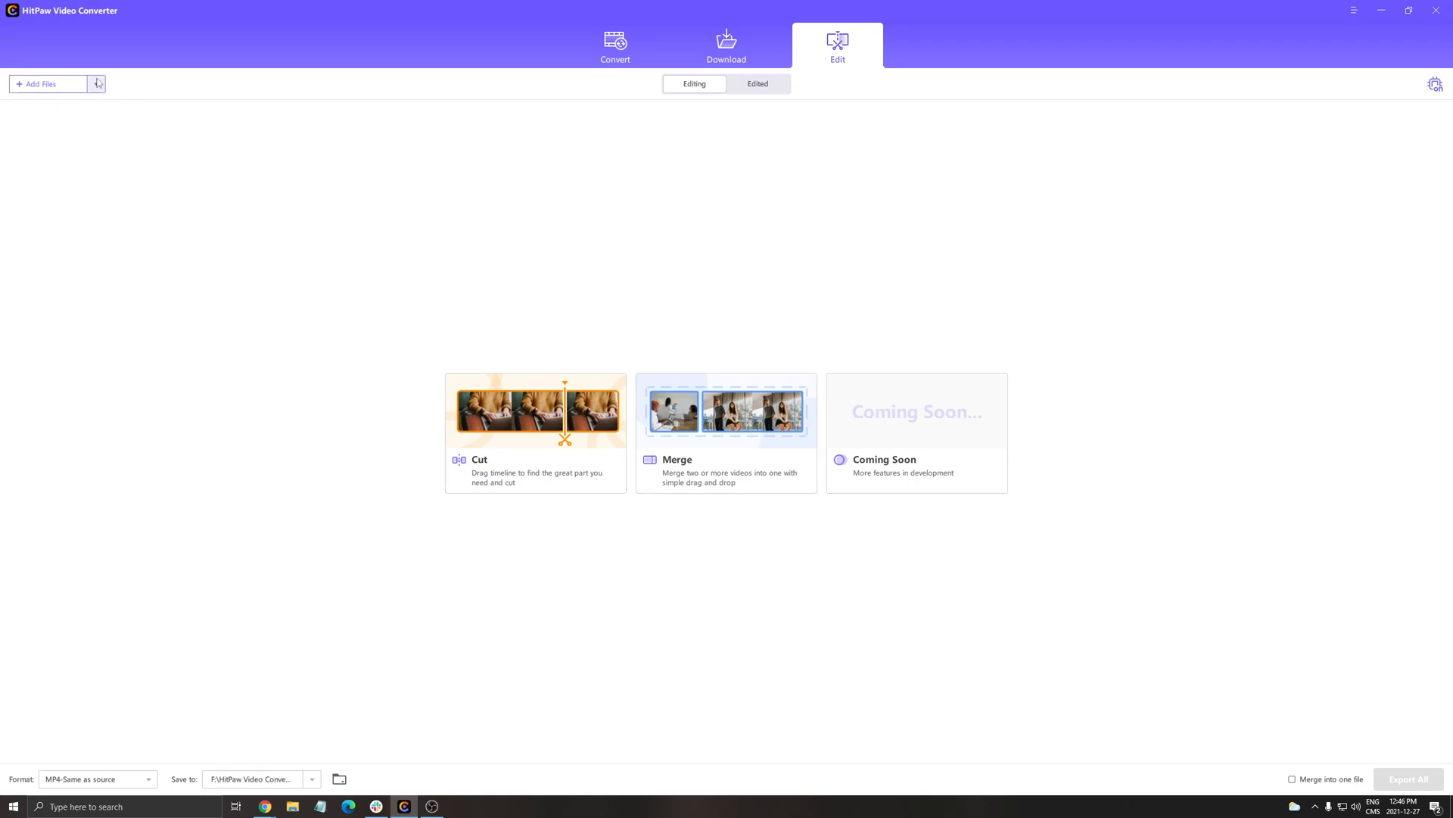
pyautogui.click(46, 83)
pyautogui.click(642, 109)
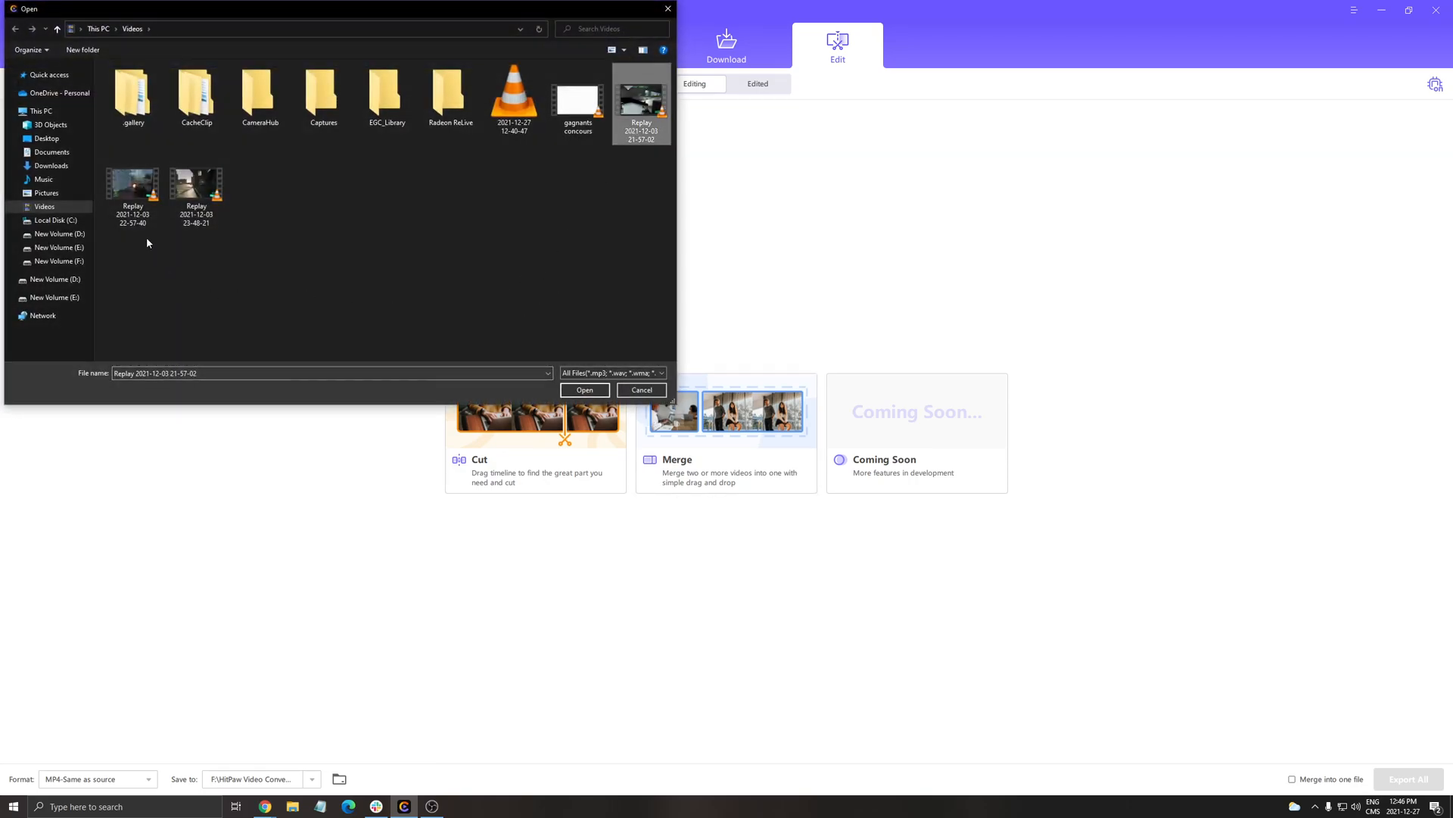
pyautogui.keyDown('ctrl'); pyautogui.click(133, 194); pyautogui.keyUp('ctrl')
pyautogui.keyDown('ctrl'); pyautogui.click(197, 193); pyautogui.keyUp('ctrl')
pyautogui.click(585, 391)
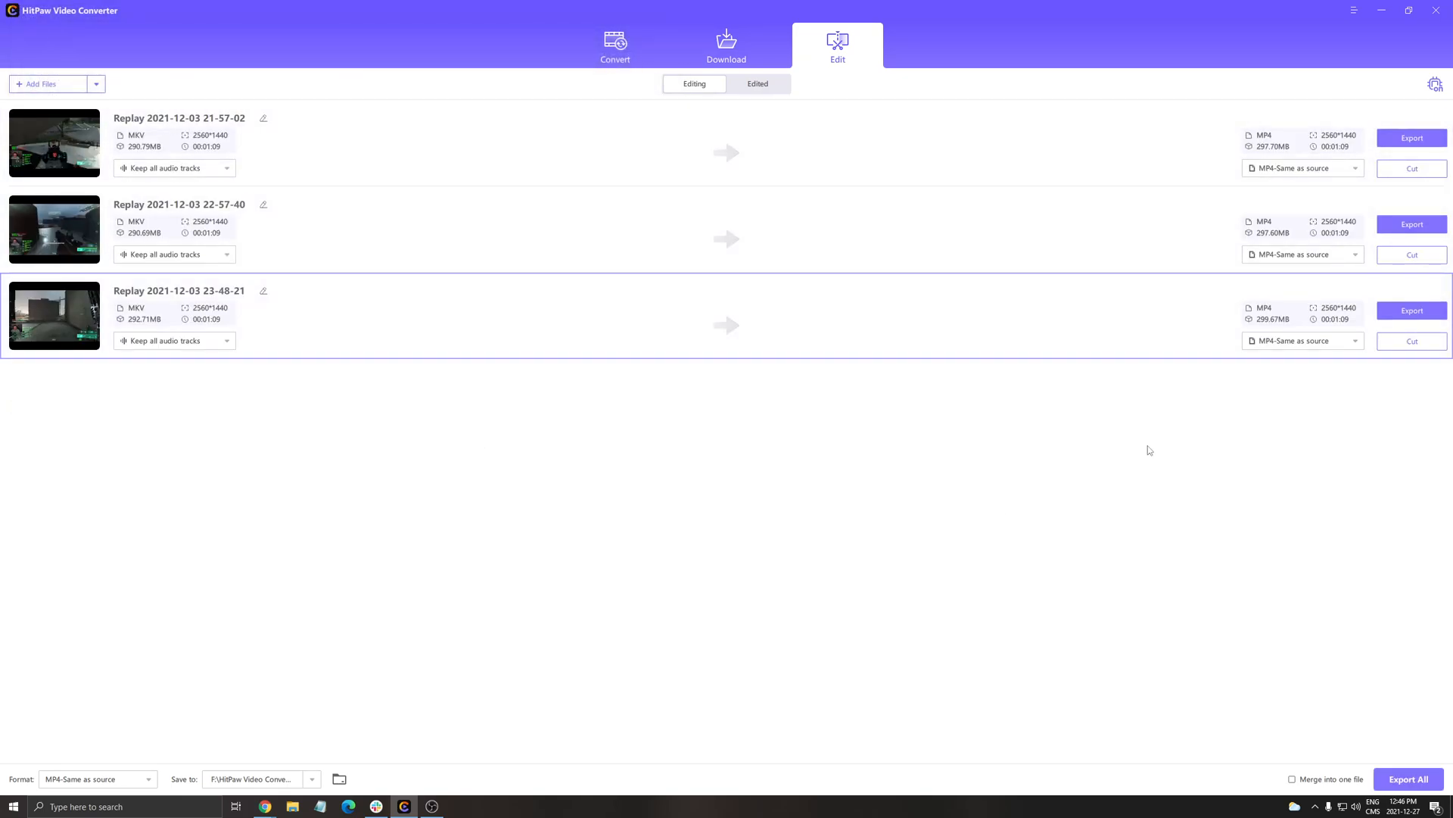
pyautogui.click(1292, 779)
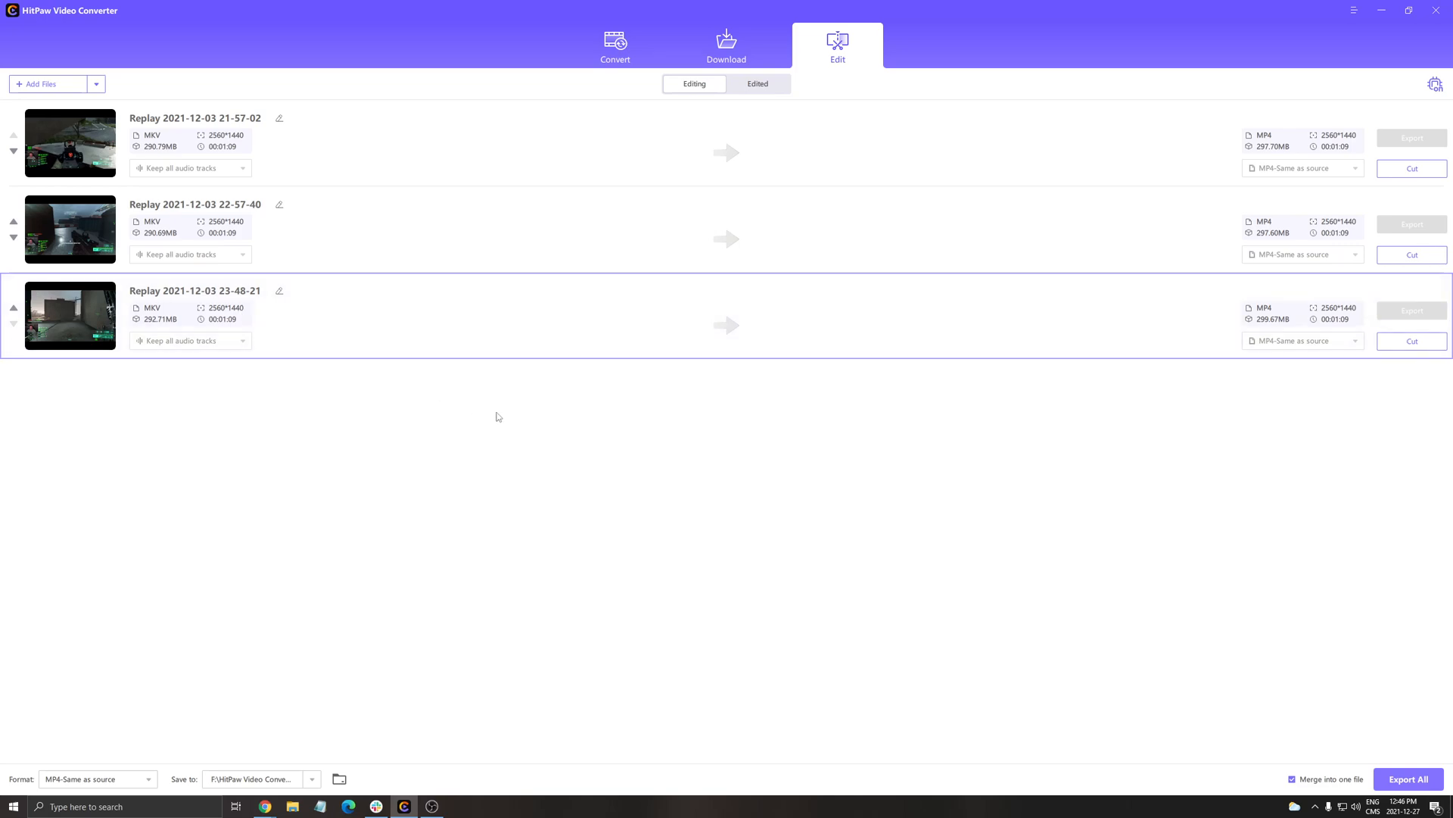
pyautogui.moveTo(727, 144)
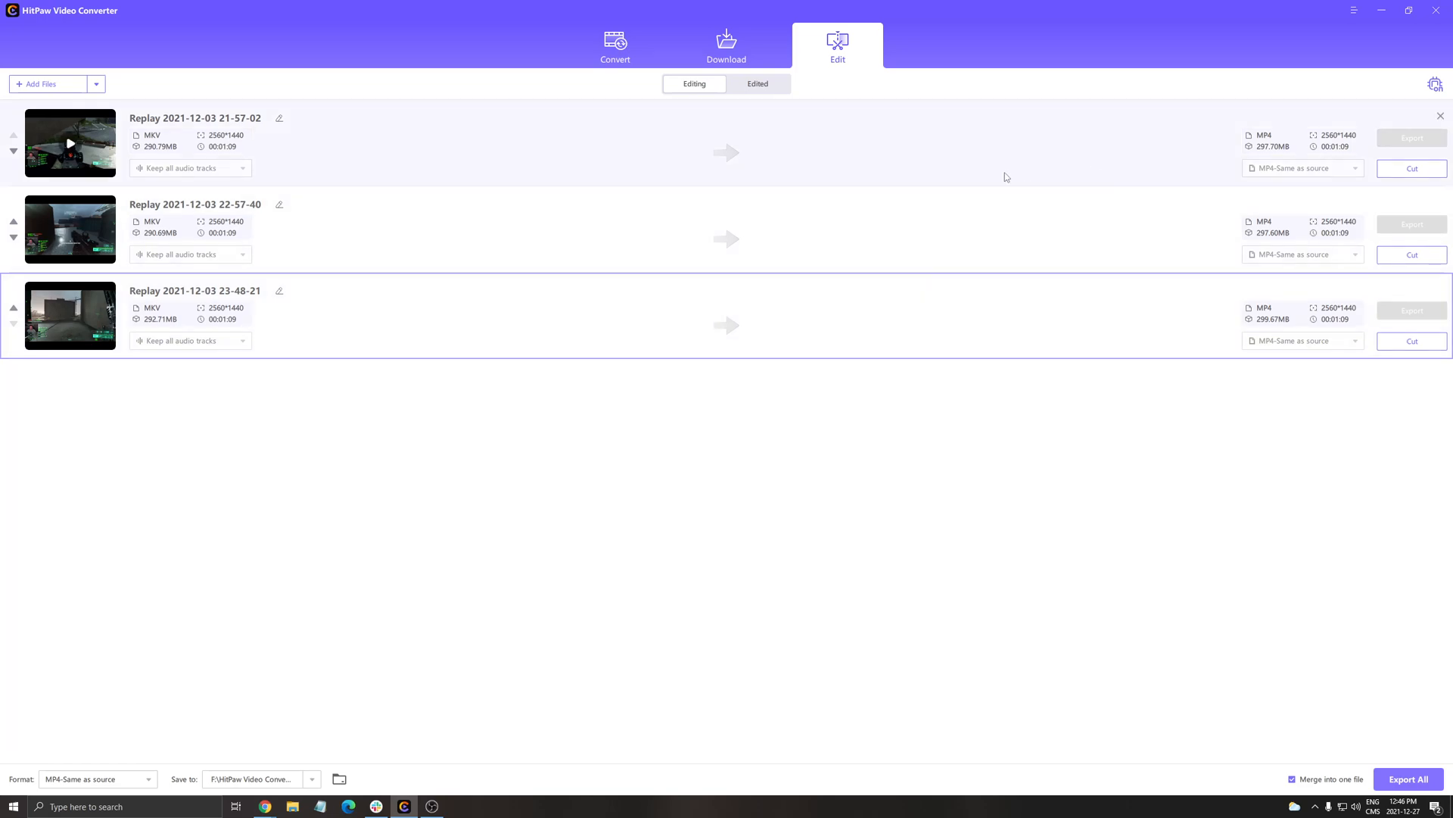
# Step: Hide the converter and bring up the HitPaw Christmas Big Sales tab in Chrome
pyautogui.click(1380, 10)
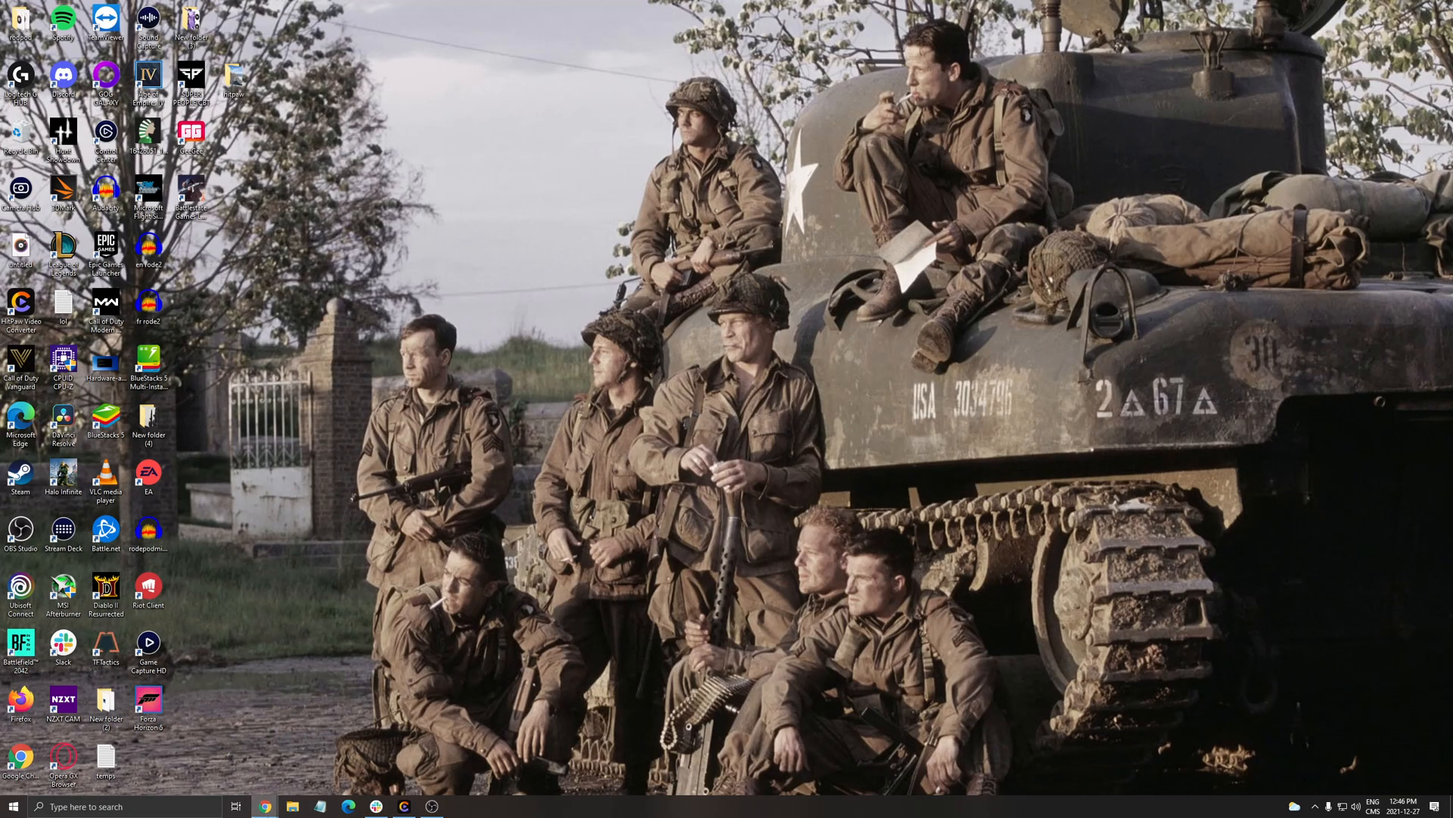
pyautogui.moveTo(265, 806)
pyautogui.click(298, 749)
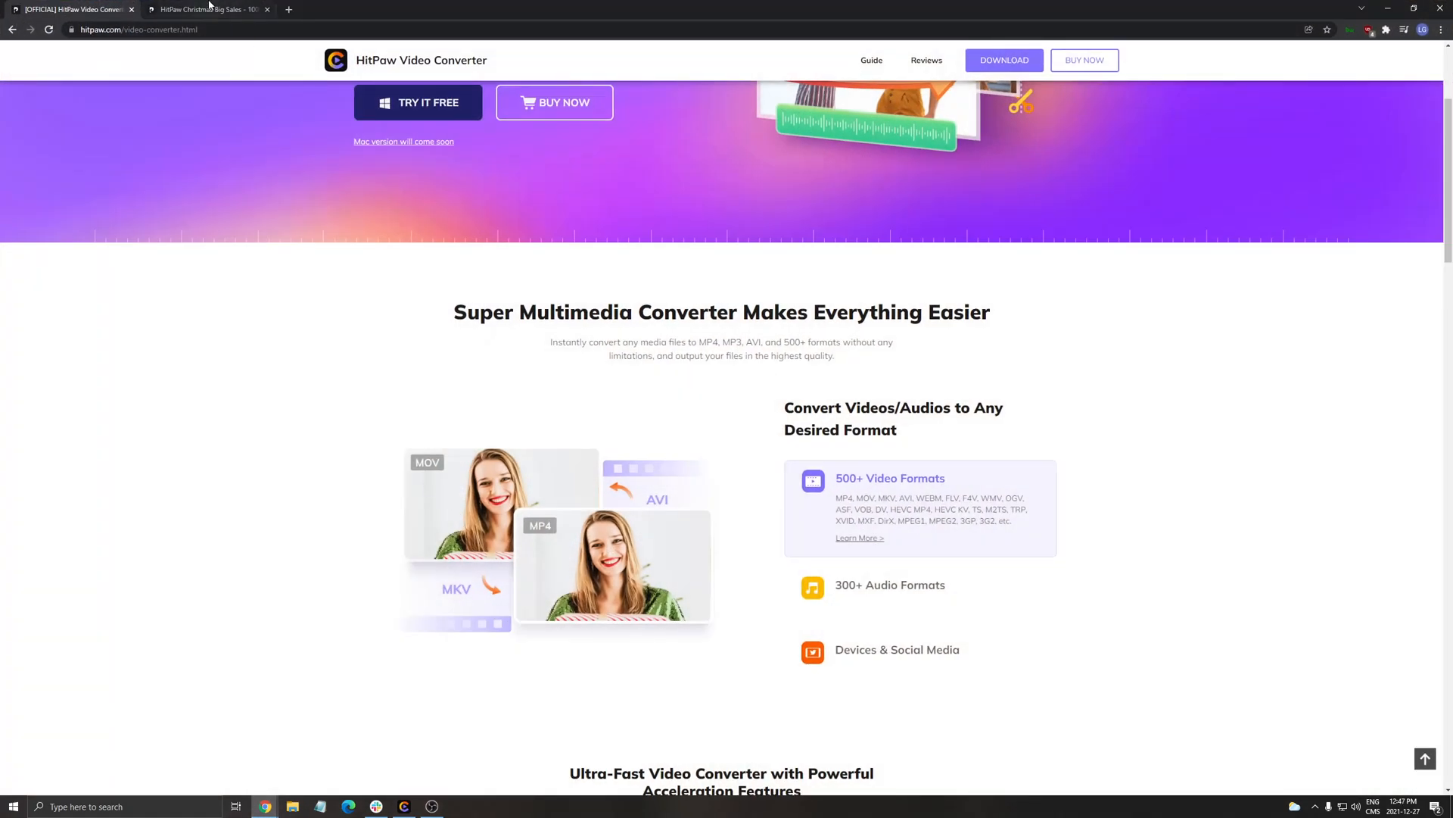
pyautogui.click(208, 9)
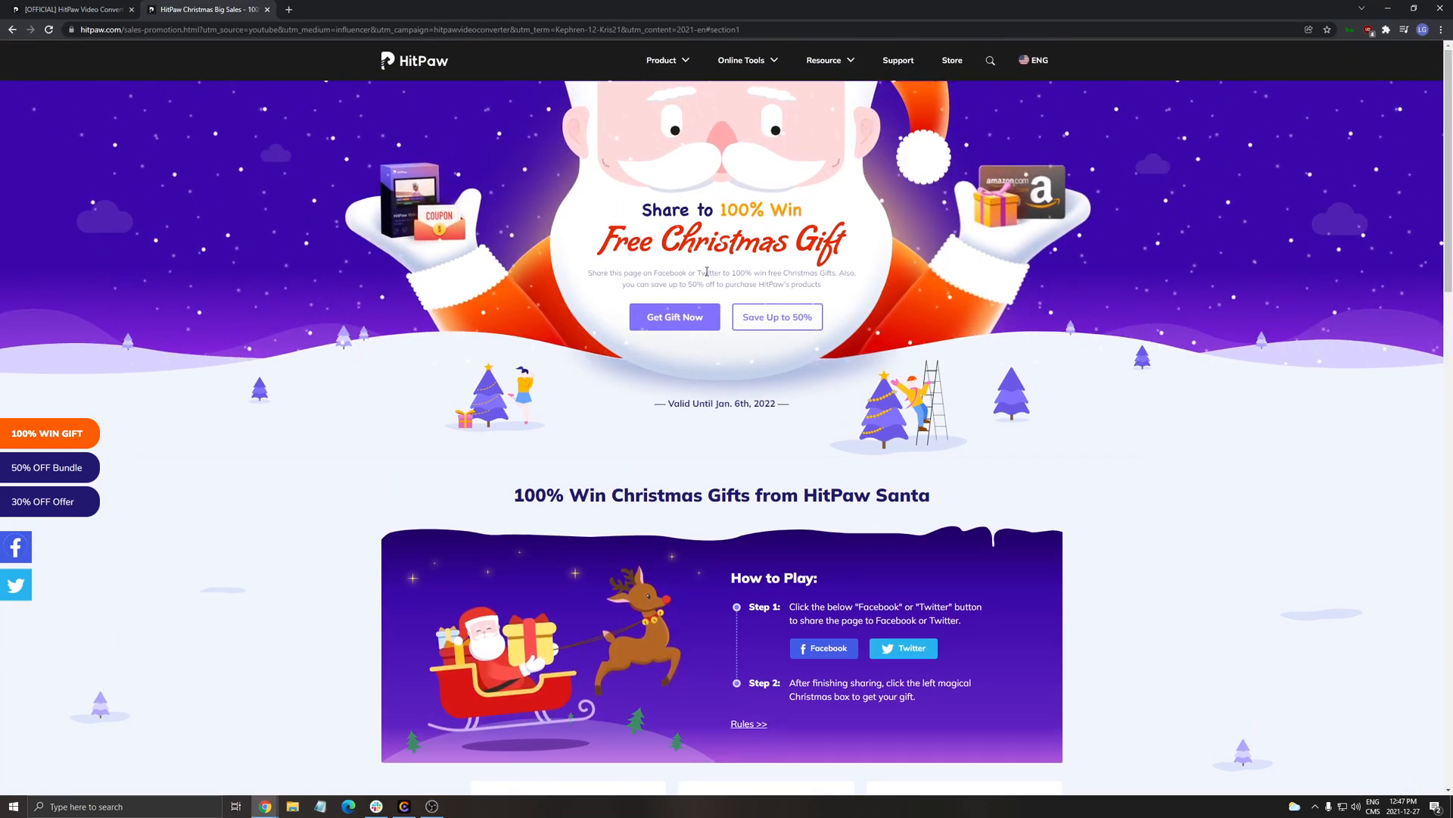
pyautogui.scroll(-1, 633, 299)
pyautogui.scroll(-2, 675, 353)
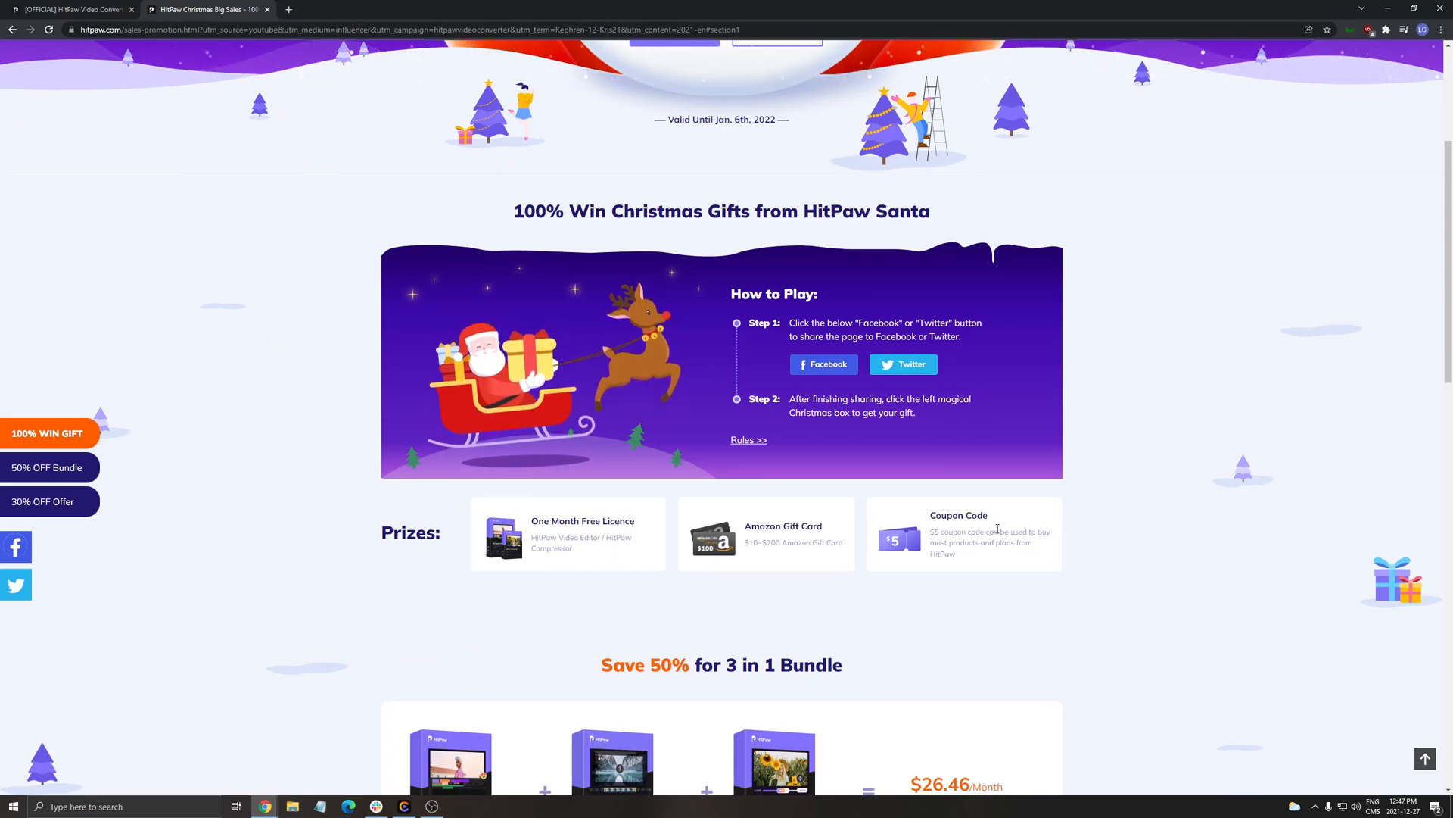
pyautogui.scroll(1, 660, 435)
pyautogui.scroll(2, 659, 436)
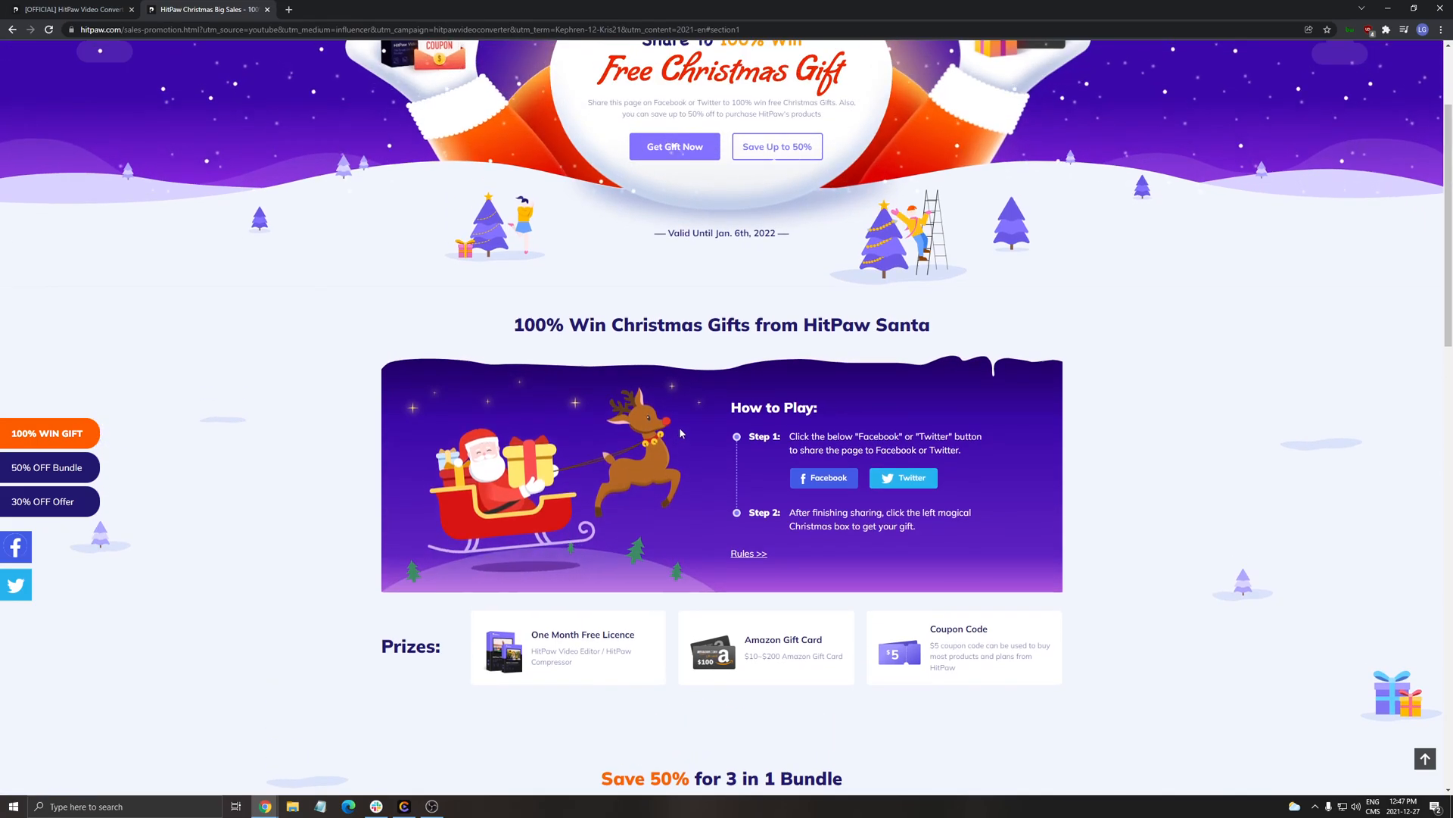
pyautogui.scroll(3, 680, 428)
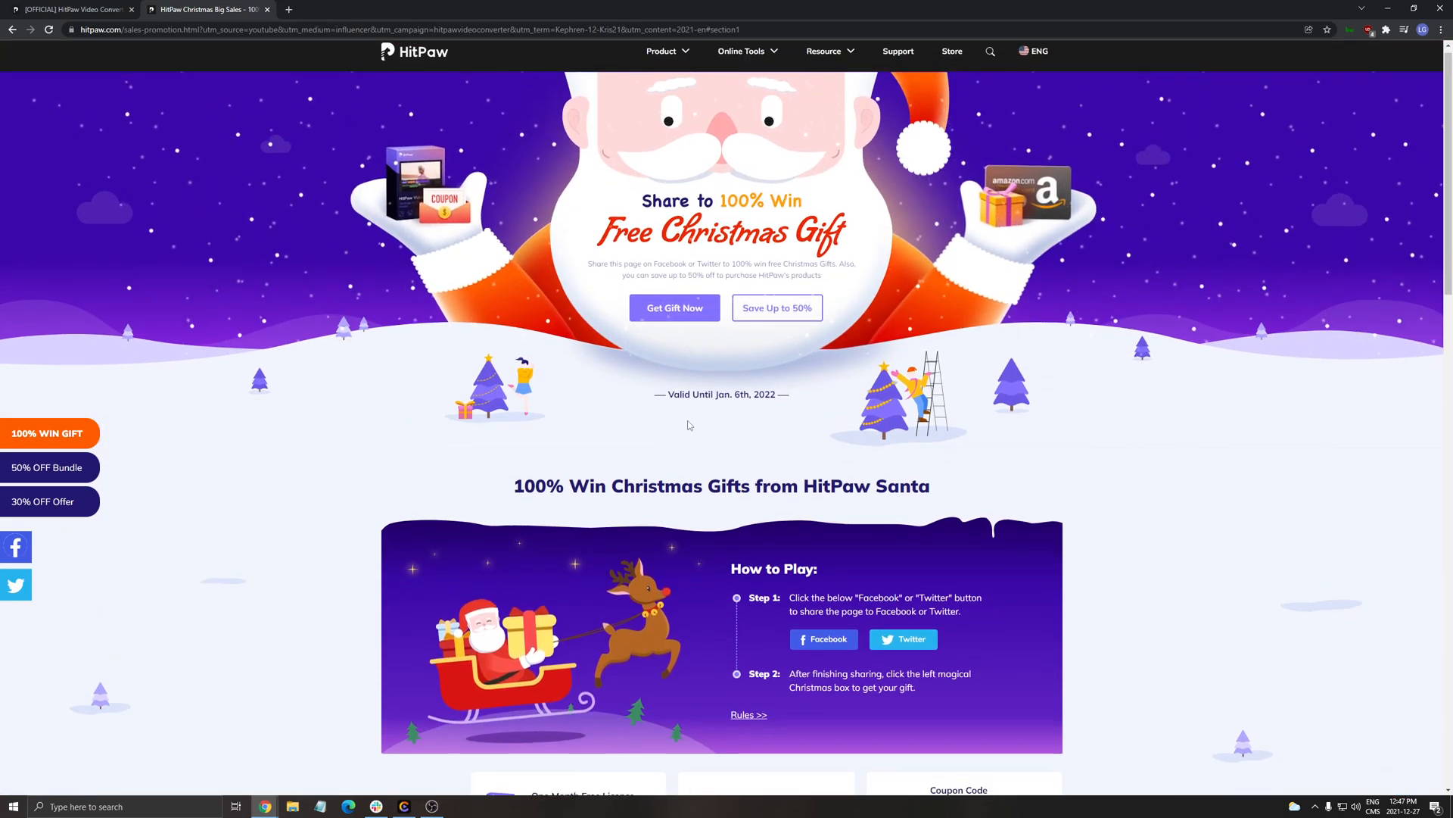
pyautogui.scroll(-2, 692, 426)
pyautogui.scroll(-2, 699, 387)
pyautogui.scroll(-3, 712, 392)
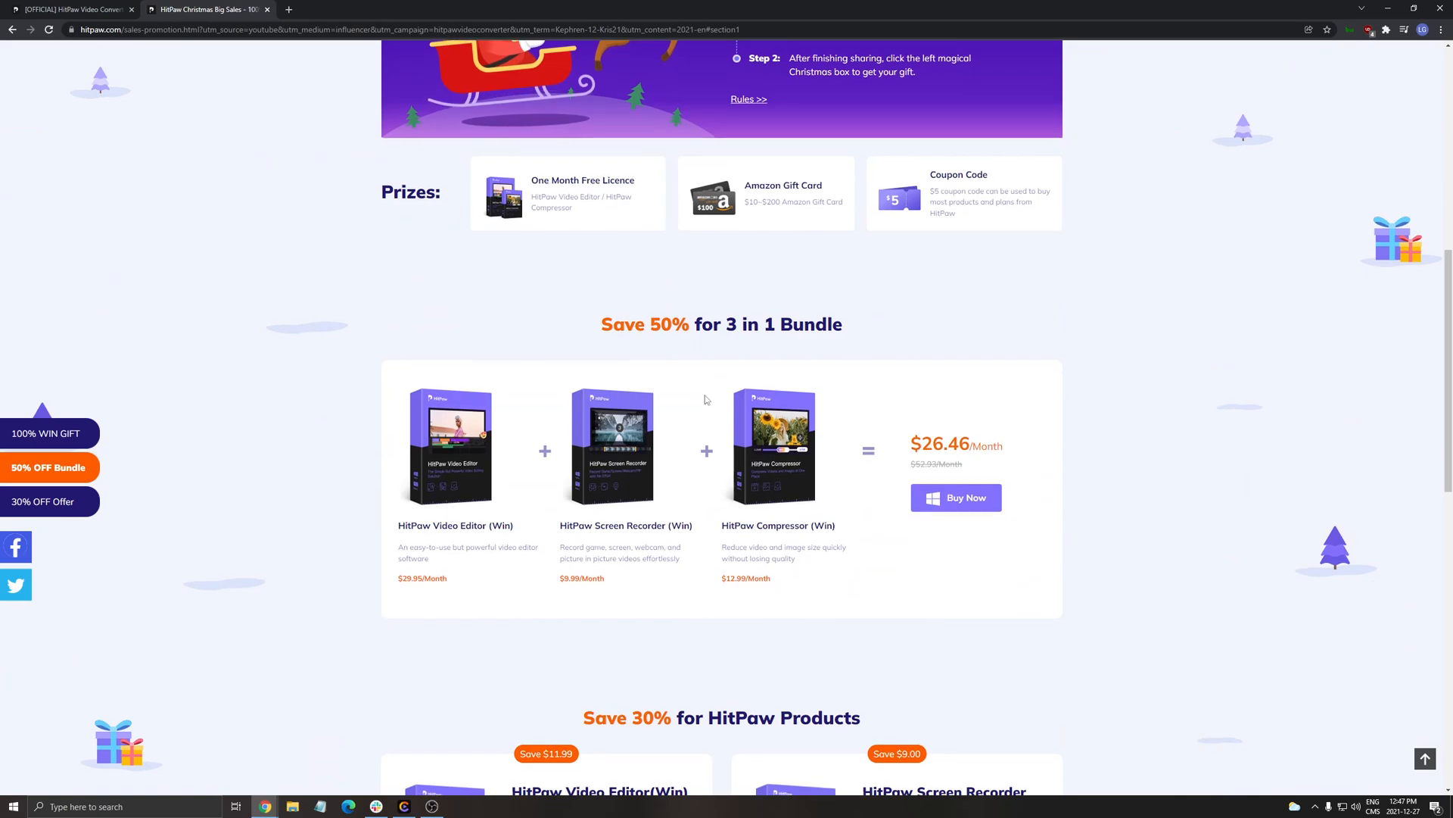
pyautogui.scroll(-2, 712, 394)
pyautogui.scroll(-2, 706, 386)
pyautogui.scroll(-1, 706, 382)
pyautogui.scroll(-2, 707, 382)
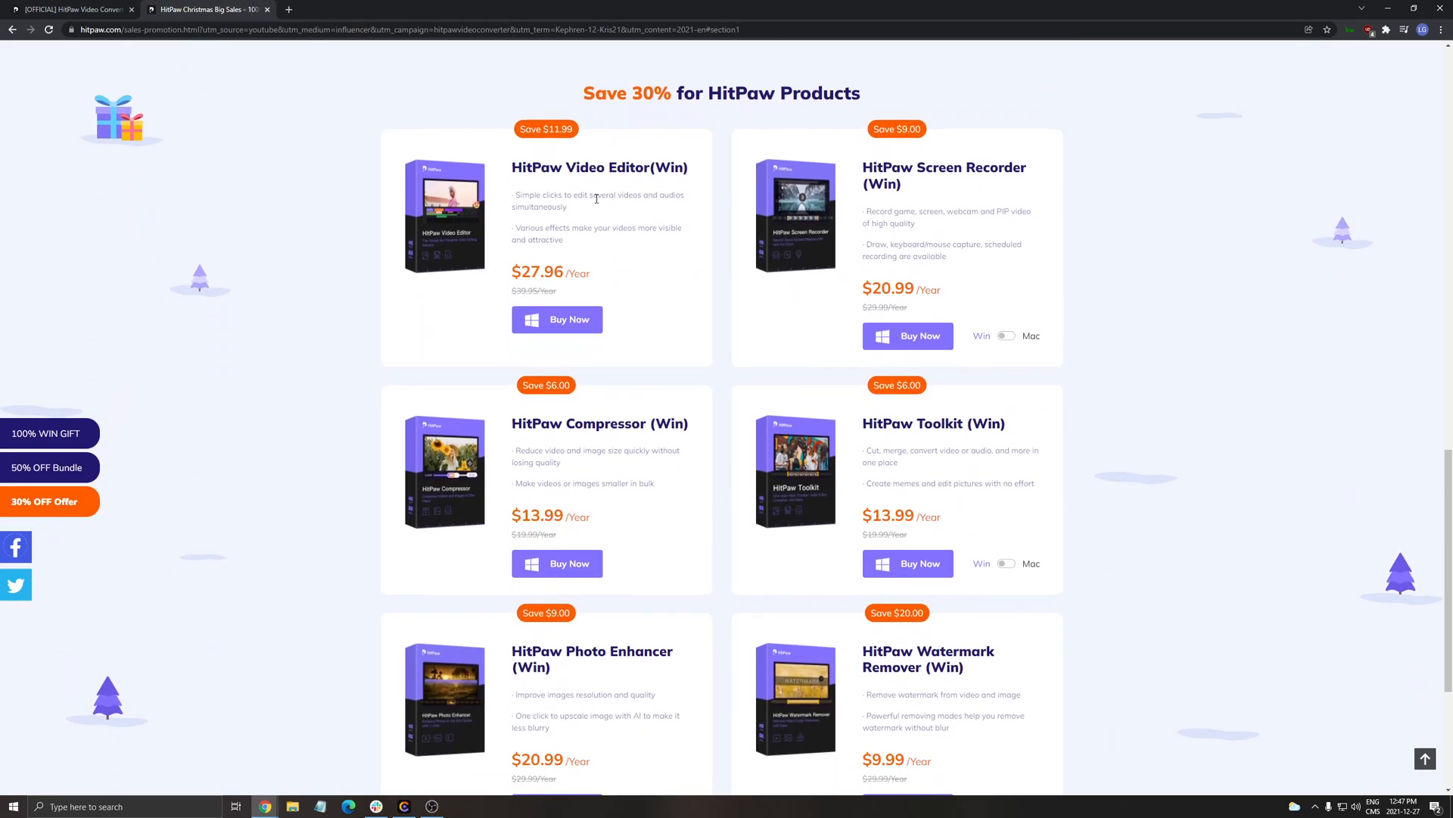
pyautogui.scroll(-2, 568, 284)
pyautogui.scroll(2, 826, 327)
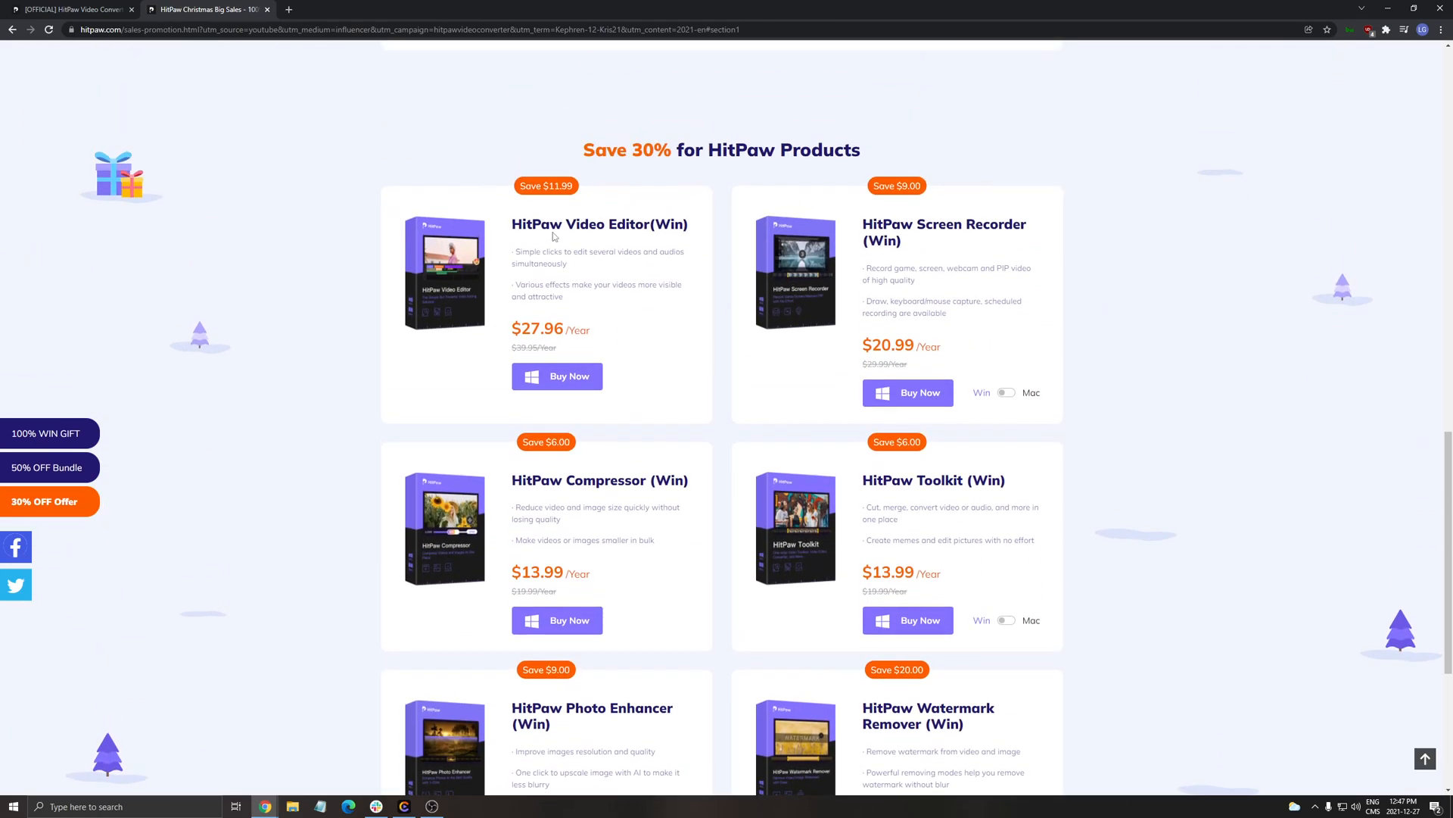
pyautogui.scroll(4, 969, 581)
pyautogui.scroll(5, 794, 511)
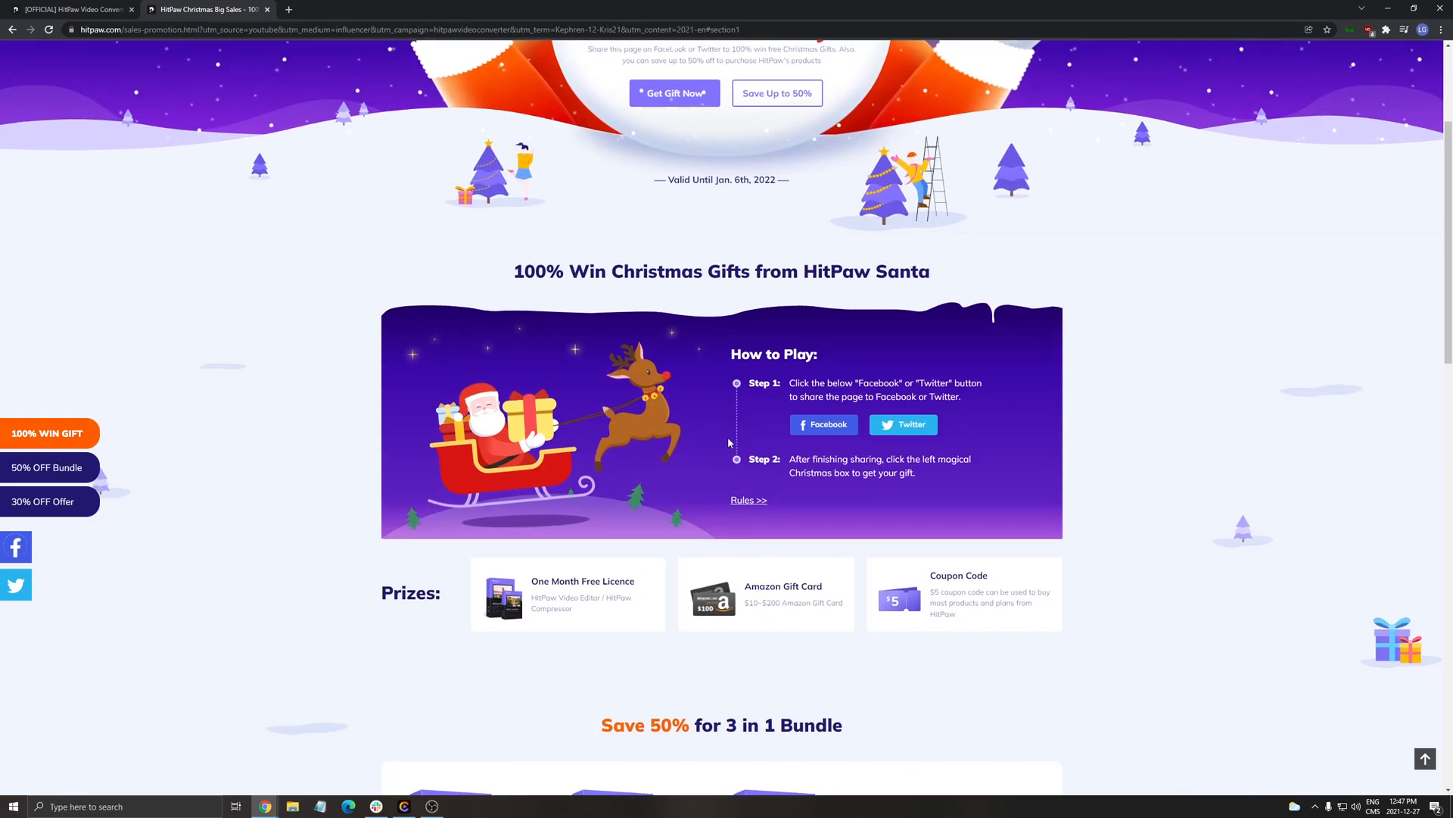
pyautogui.scroll(3, 682, 454)
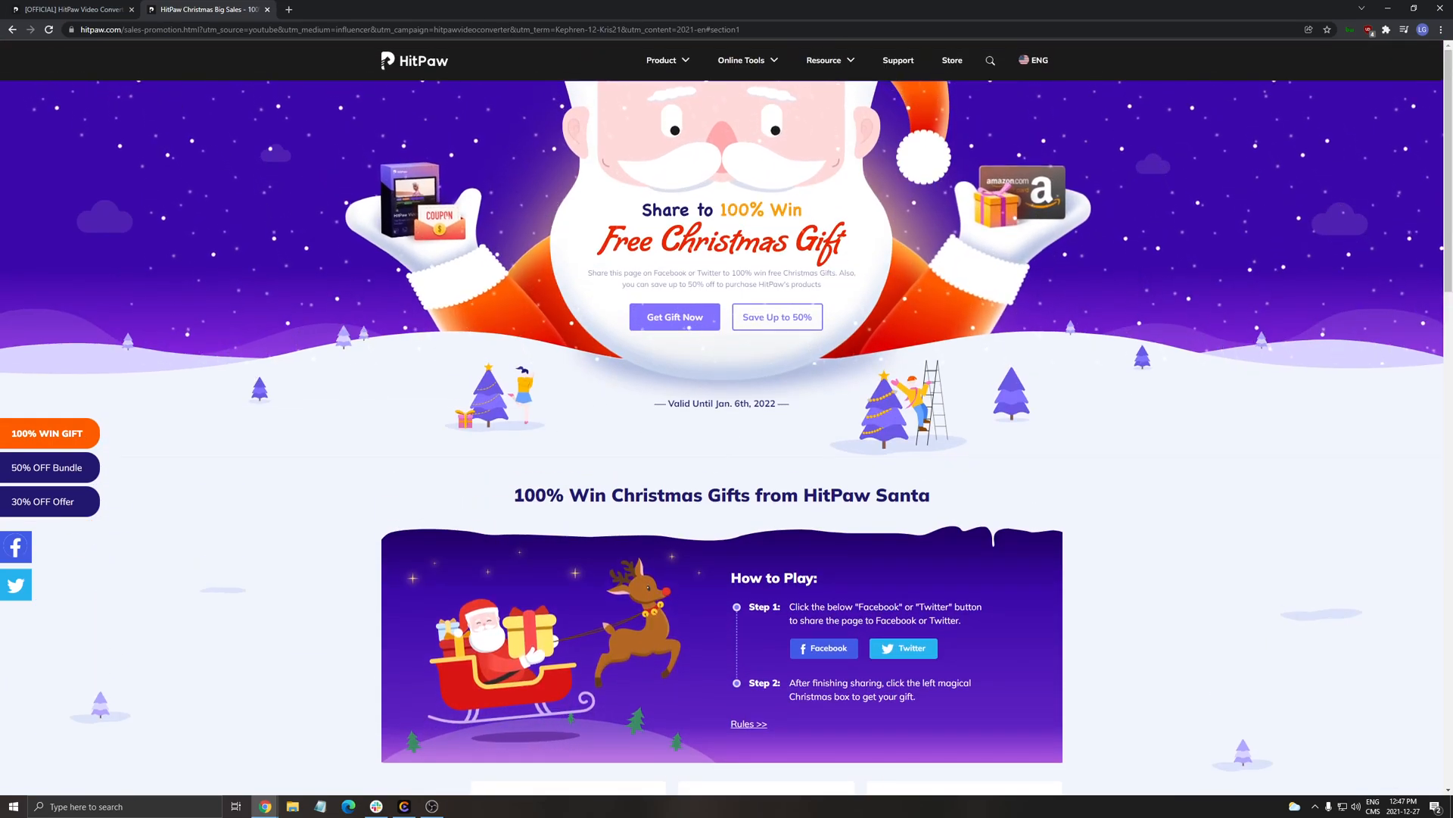